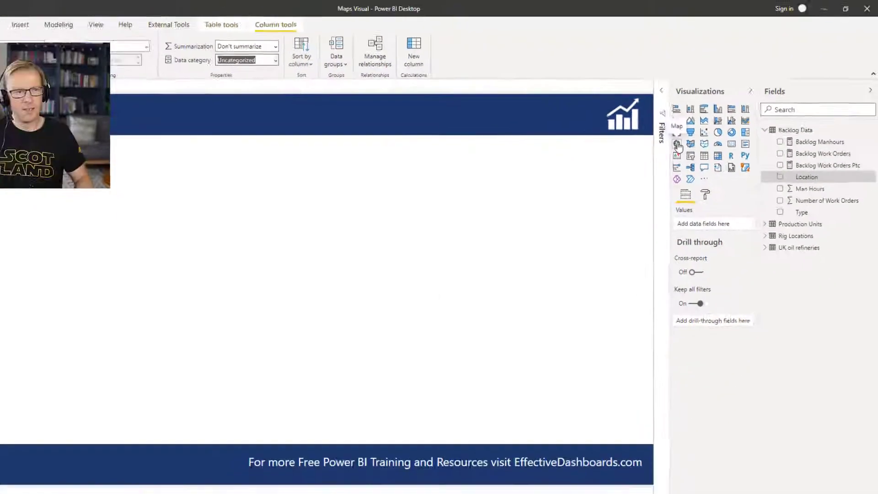
Insert a Map visual on the report page, then resize it and position it inside the blank area below the header banner.
{"action": "left_click", "coordinate": [452, 304]}
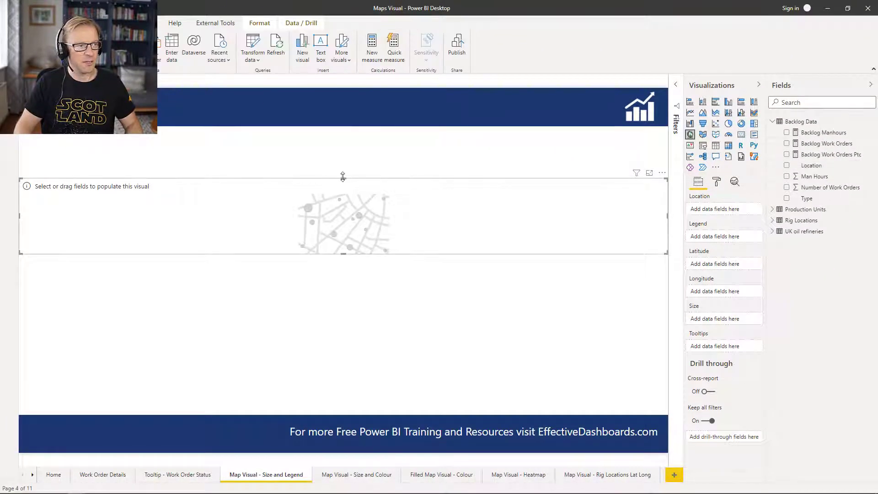
{"action": "left_click_drag", "start_coordinate": [343, 178], "coordinate": [335, 140]}
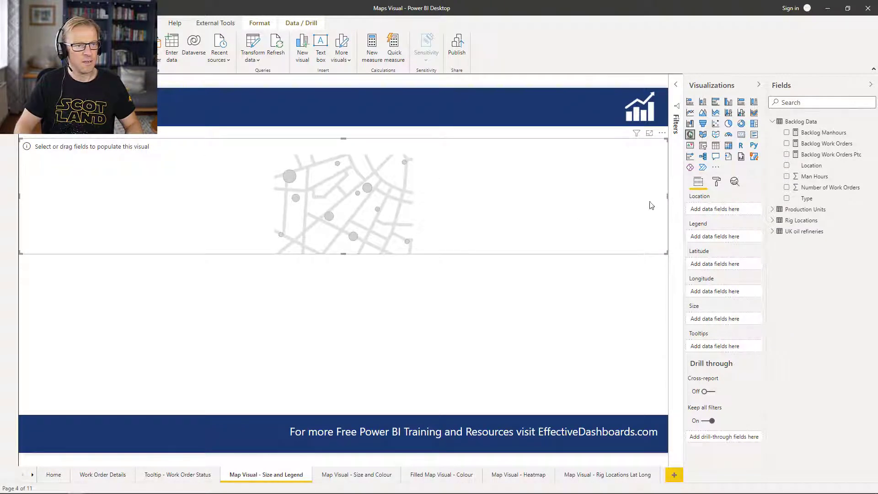
{"action": "left_click_drag", "start_coordinate": [667, 199], "coordinate": [580, 199]}
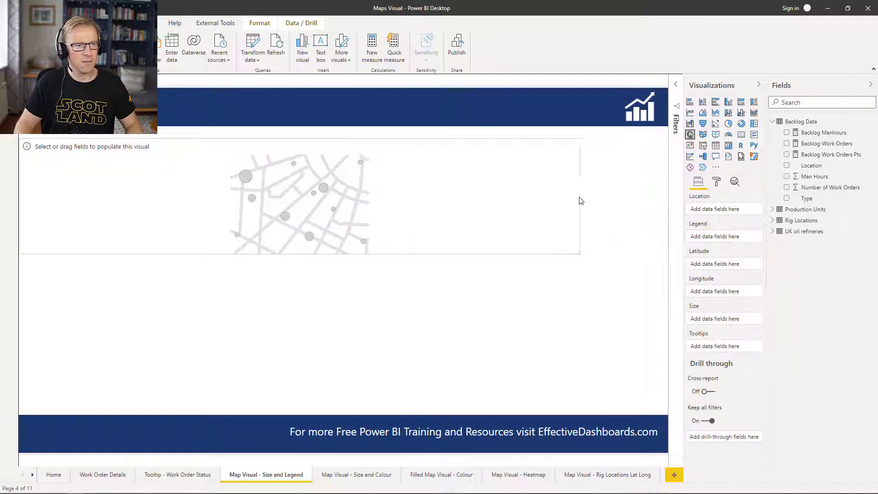
{"action": "left_click_drag", "start_coordinate": [476, 157], "coordinate": [513, 171]}
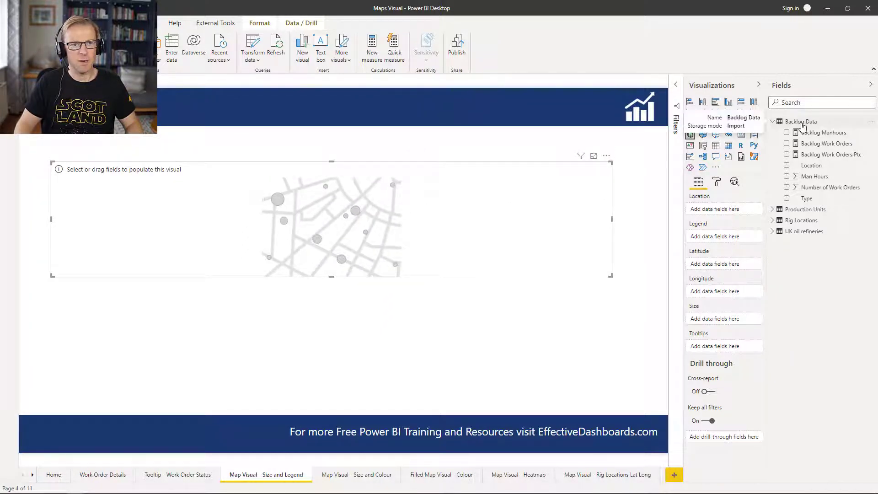
Review the Backlog Data table's location, type, work order and man-hour columns in the data view, and return to the report.
{"action": "left_click", "coordinate": [10, 100]}
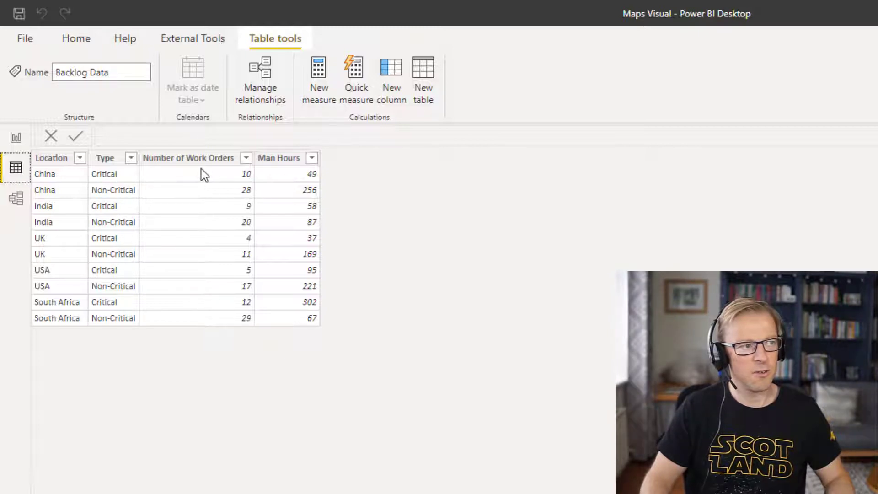
{"action": "left_click", "coordinate": [164, 160]}
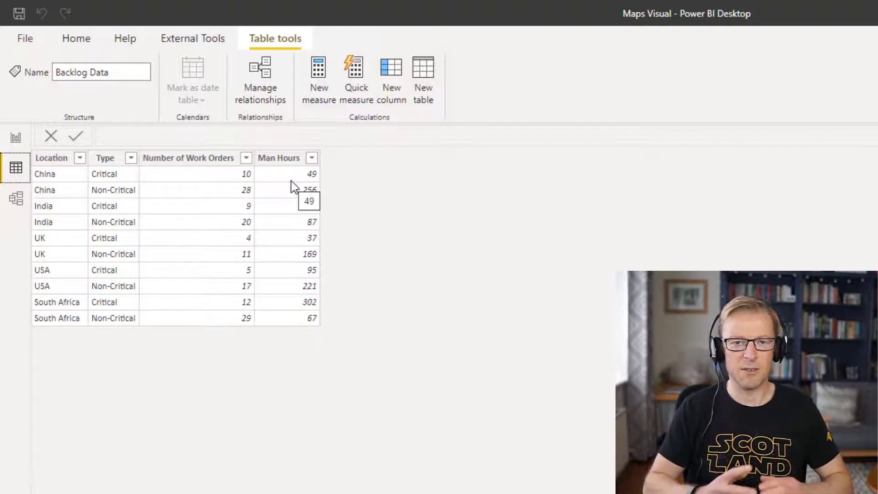
{"action": "left_click", "coordinate": [15, 137]}
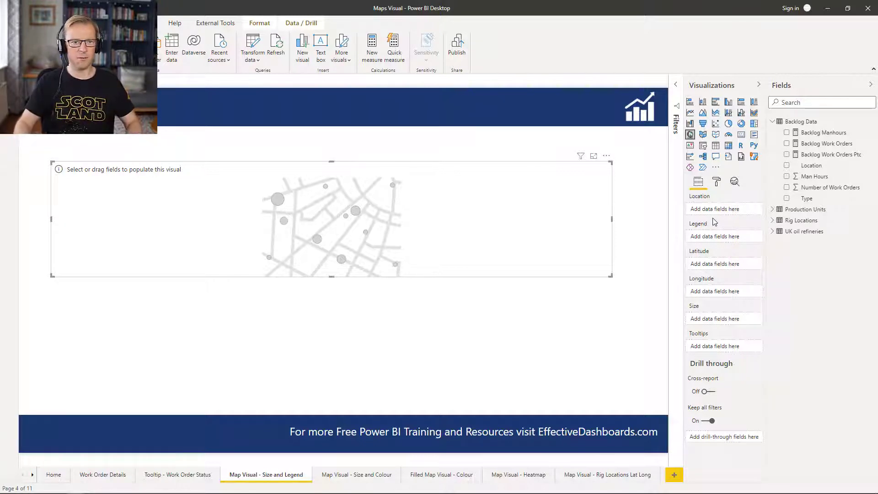
Set the data category of the Location field in Backlog Data to Country.
{"action": "left_click", "coordinate": [815, 169]}
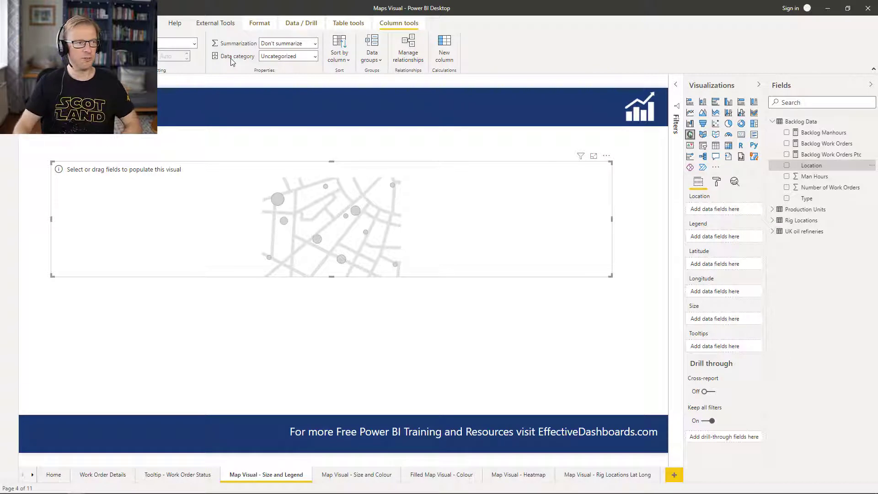
{"action": "left_click", "coordinate": [301, 57]}
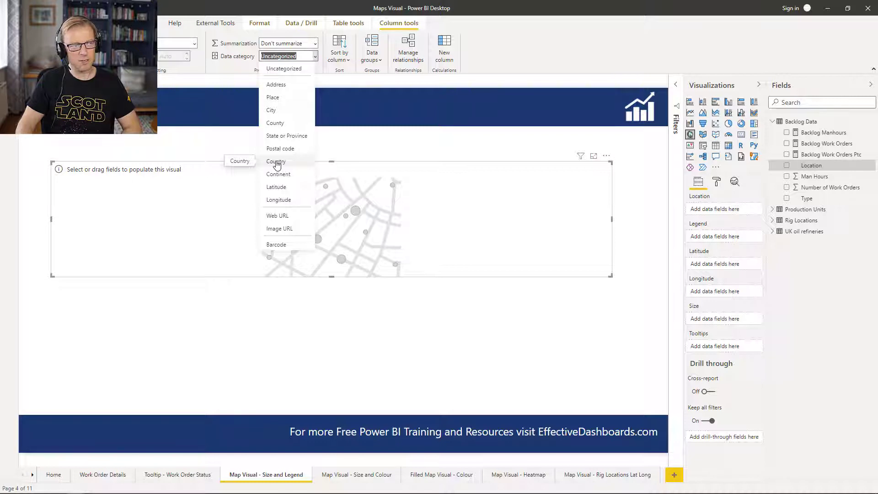
{"action": "left_click", "coordinate": [277, 163]}
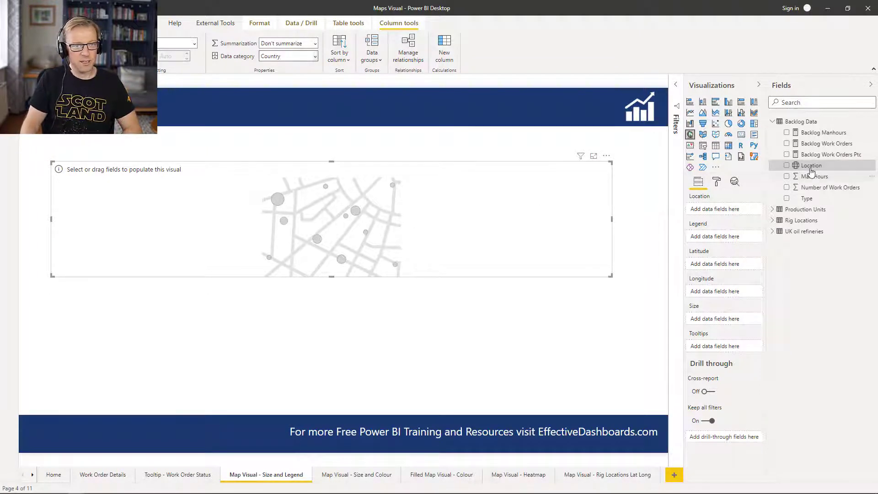
Assign the Location field to the map's Location and extend the visual downward to just above the footer banner.
{"action": "left_click_drag", "start_coordinate": [811, 167], "coordinate": [731, 212]}
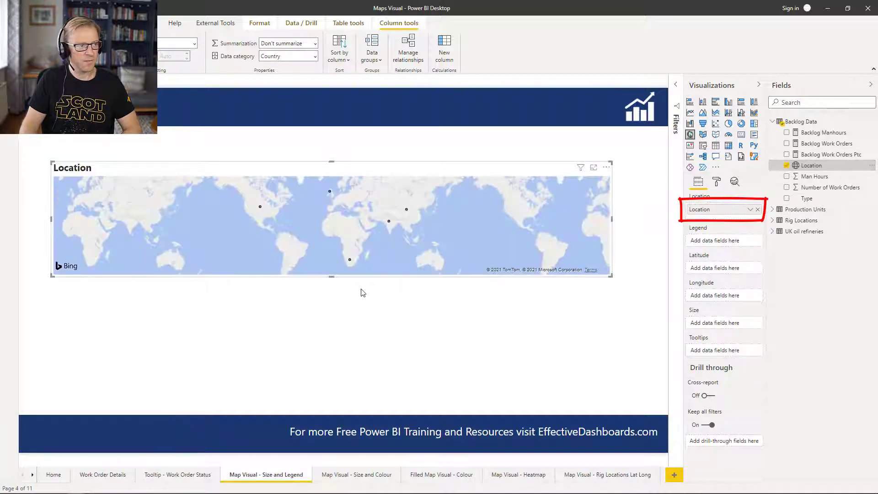
{"action": "left_click_drag", "start_coordinate": [341, 305], "coordinate": [344, 394]}
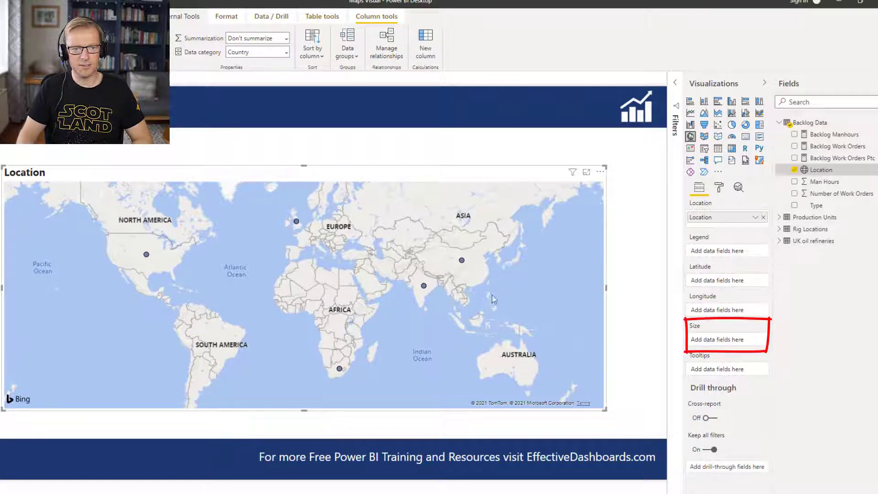
{"action": "mouse_move", "coordinate": [463, 262]}
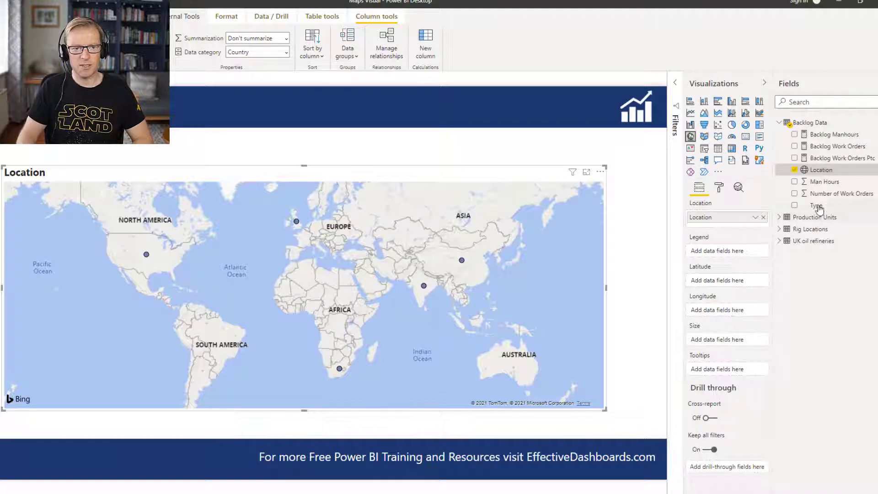
Size the map bubbles by the Backlog Work Orders measure.
{"action": "left_click", "coordinate": [839, 150]}
{"action": "left_click_drag", "start_coordinate": [840, 150], "coordinate": [735, 344]}
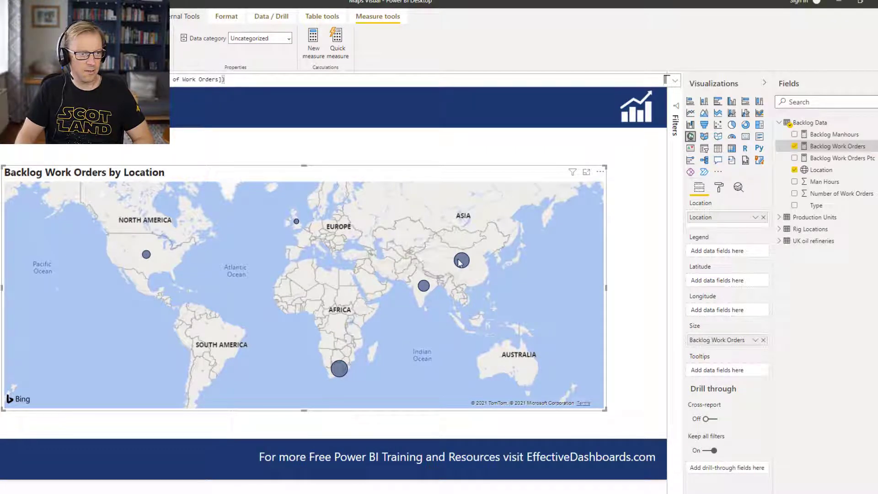
{"action": "mouse_move", "coordinate": [340, 373]}
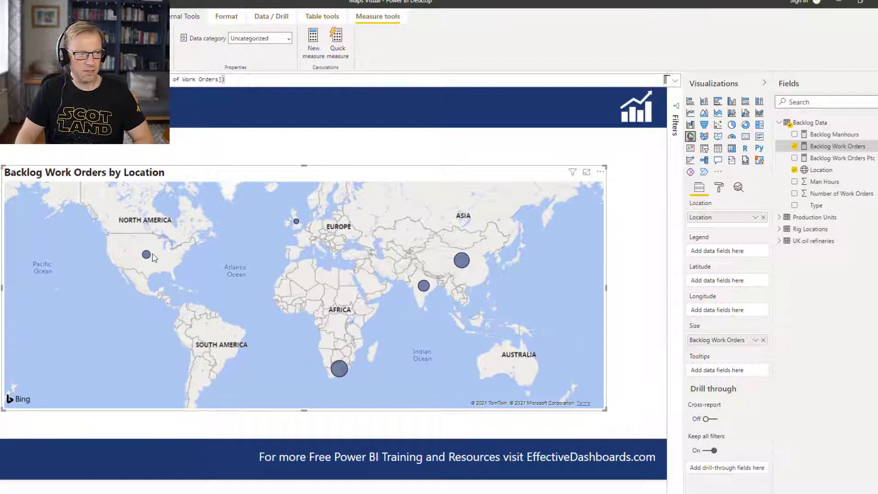
{"action": "mouse_move", "coordinate": [148, 257]}
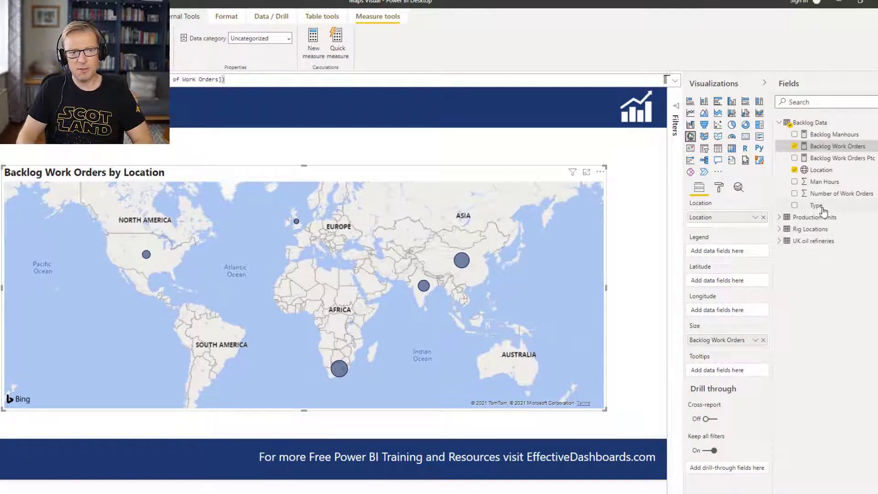
Add the Type field as the map's legend and enlarge the visual outward from its upper-right corner.
{"action": "left_click_drag", "start_coordinate": [823, 211], "coordinate": [728, 253]}
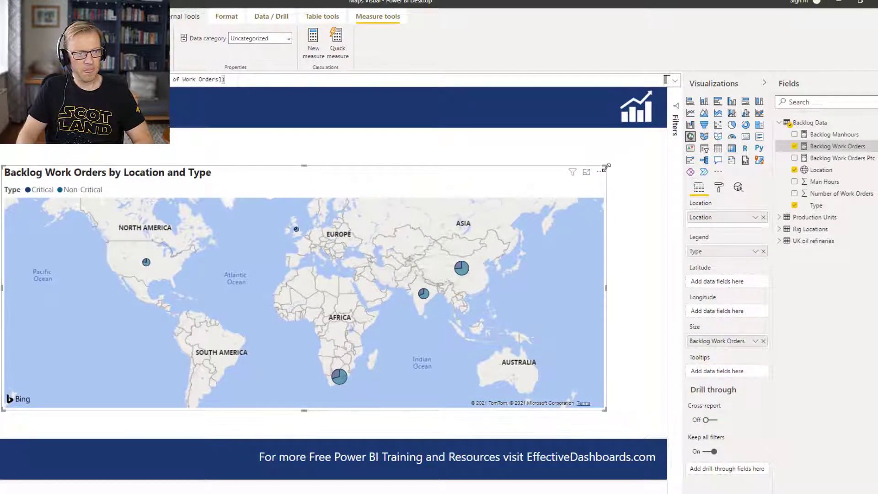
{"action": "left_click_drag", "start_coordinate": [606, 165], "coordinate": [645, 138]}
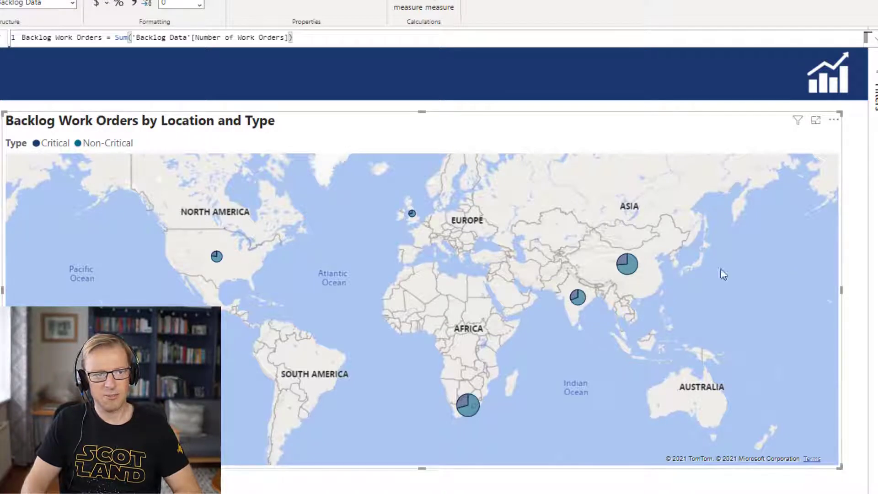
{"action": "mouse_move", "coordinate": [626, 266]}
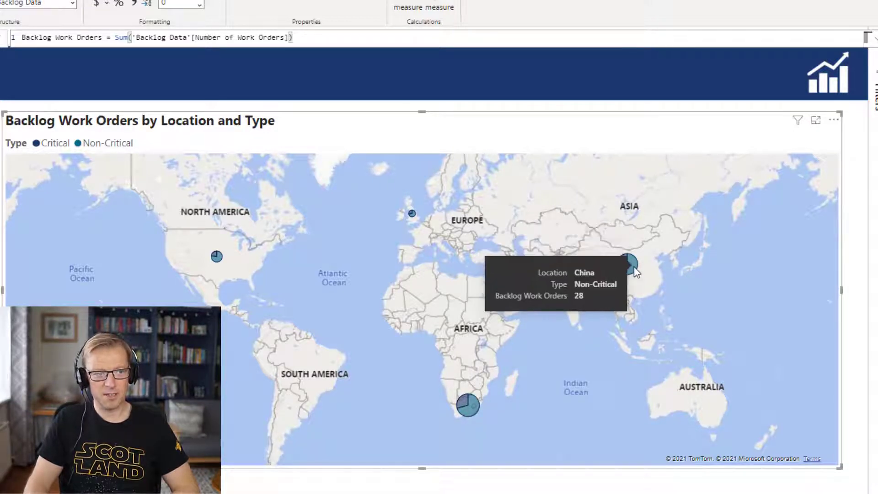
{"action": "mouse_move", "coordinate": [579, 298]}
{"action": "mouse_move", "coordinate": [412, 215]}
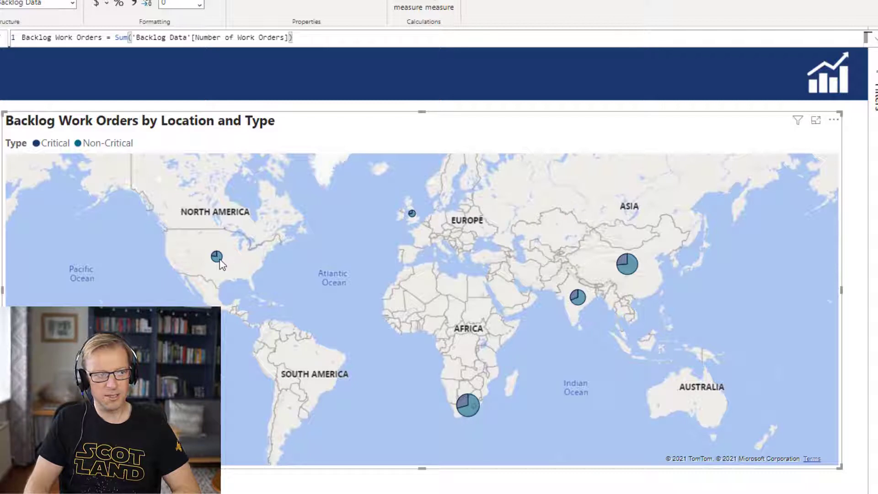
{"action": "mouse_move", "coordinate": [217, 257]}
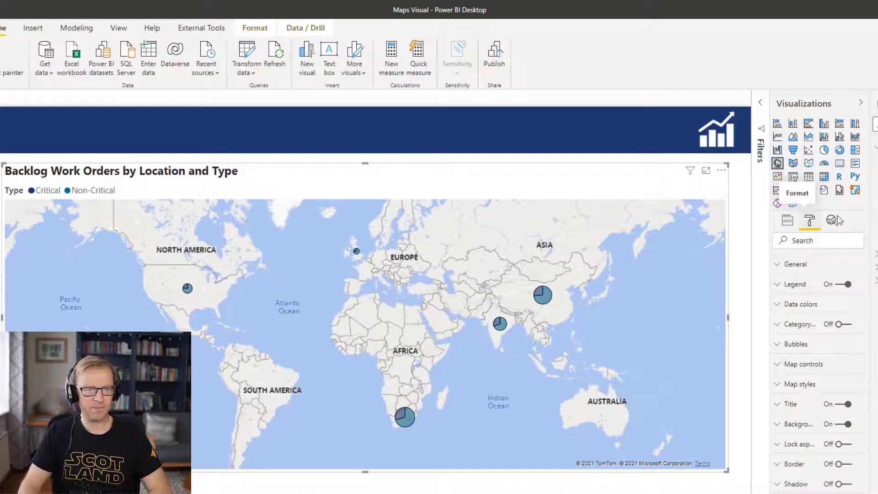
Switch the map's legend off and on again, and review its position, name, color and text size settings.
{"action": "left_click", "coordinate": [846, 285]}
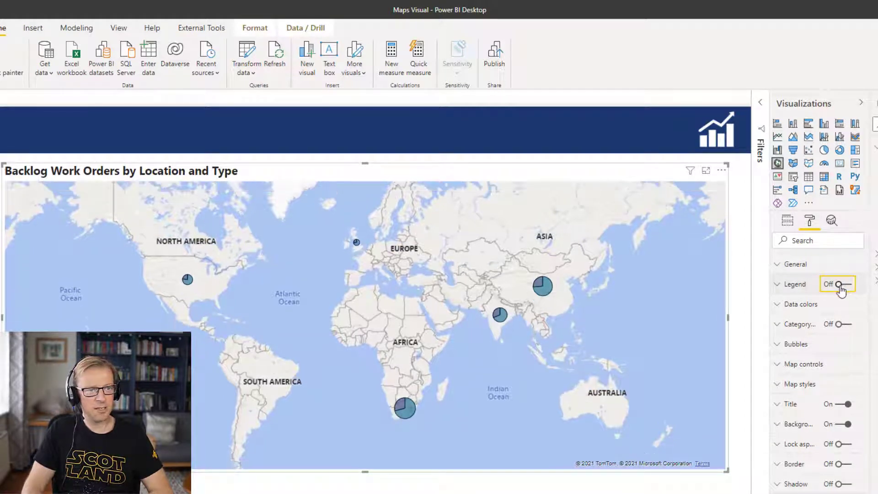
{"action": "left_click", "coordinate": [847, 285]}
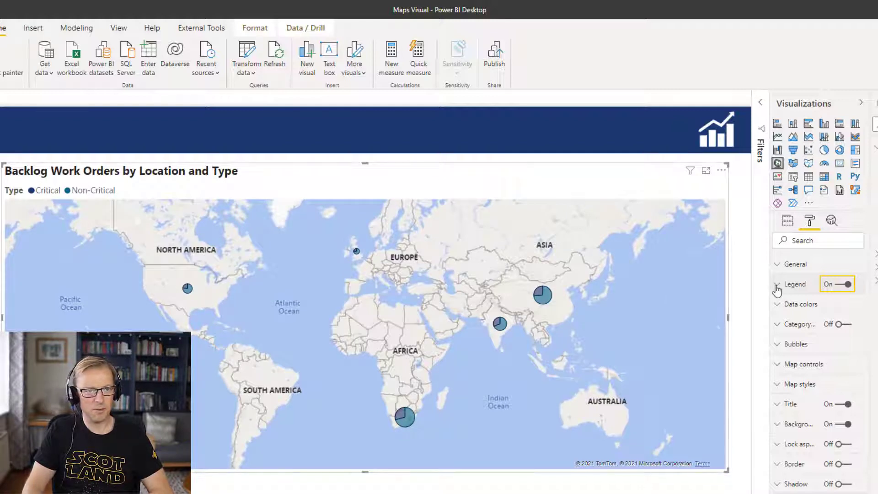
{"action": "left_click", "coordinate": [794, 286]}
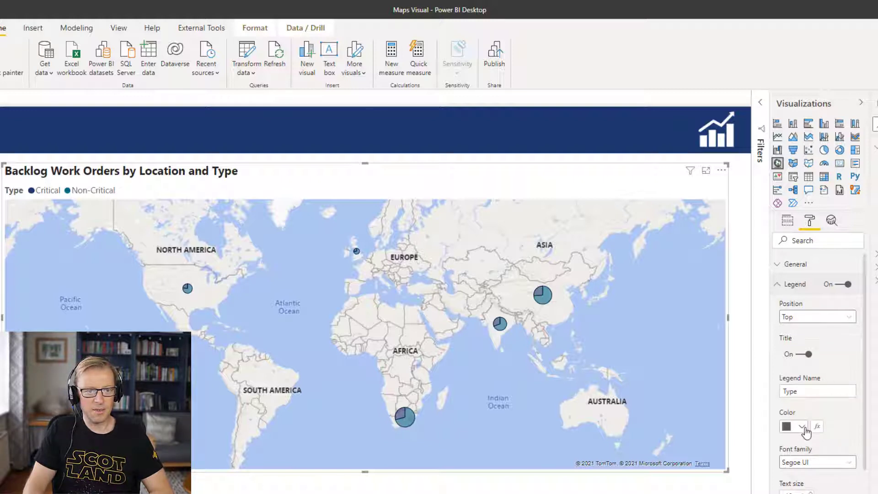
{"action": "left_click", "coordinate": [814, 392]}
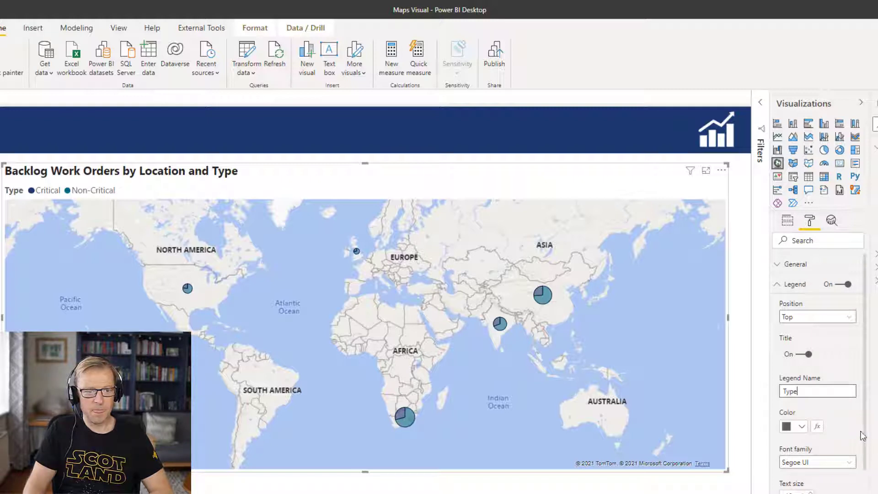
{"action": "left_click_drag", "start_coordinate": [866, 415], "coordinate": [866, 462]}
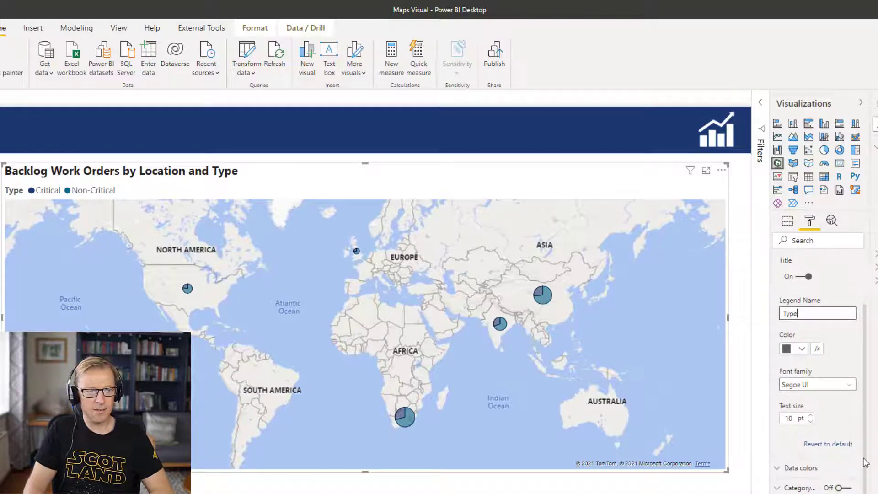
{"action": "scroll", "coordinate": [823, 389], "scroll_direction": "up", "scroll_amount": 3}
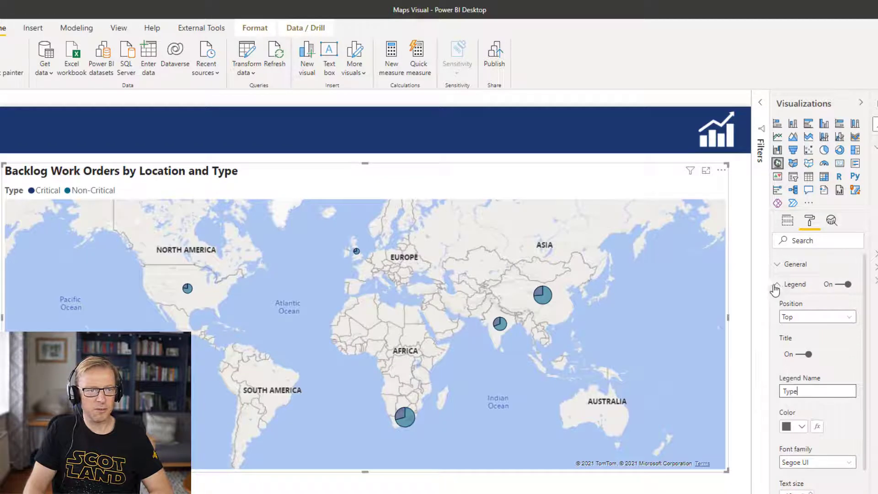
{"action": "left_click", "coordinate": [776, 285]}
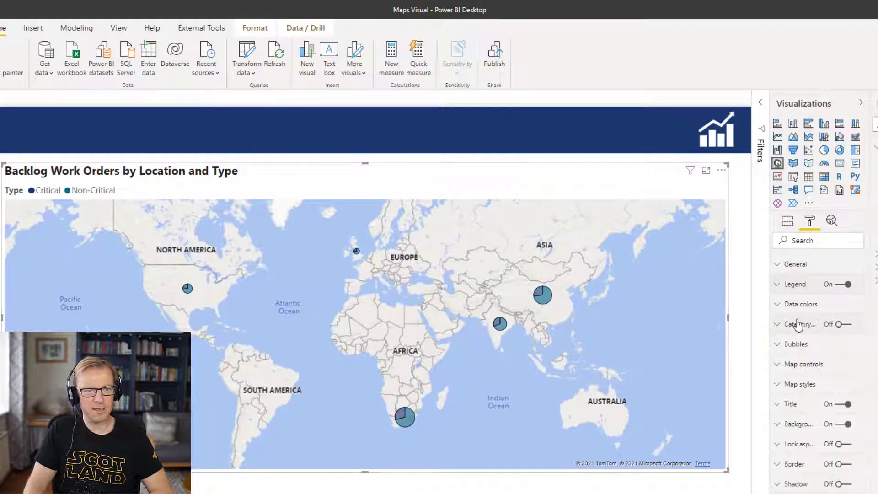
Set the map's data color for Critical to the custom dark red #70221B.
{"action": "left_click", "coordinate": [796, 305]}
{"action": "left_click", "coordinate": [802, 343]}
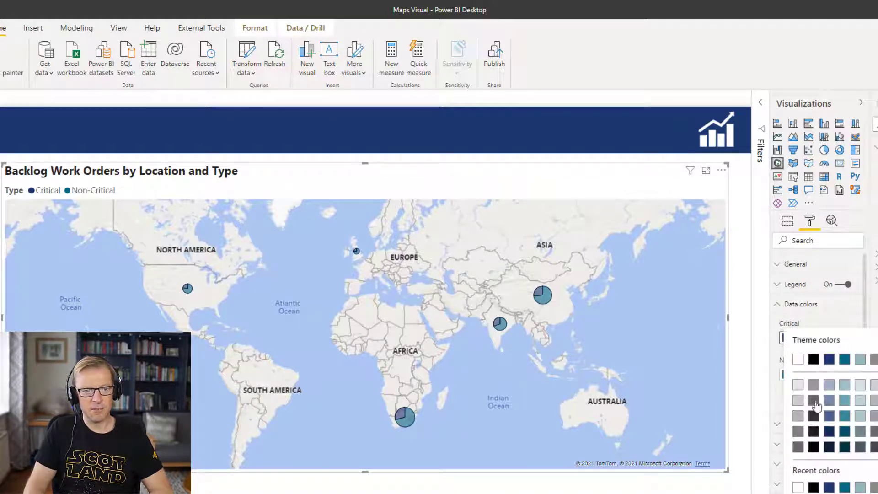
{"action": "left_click", "coordinate": [804, 493]}
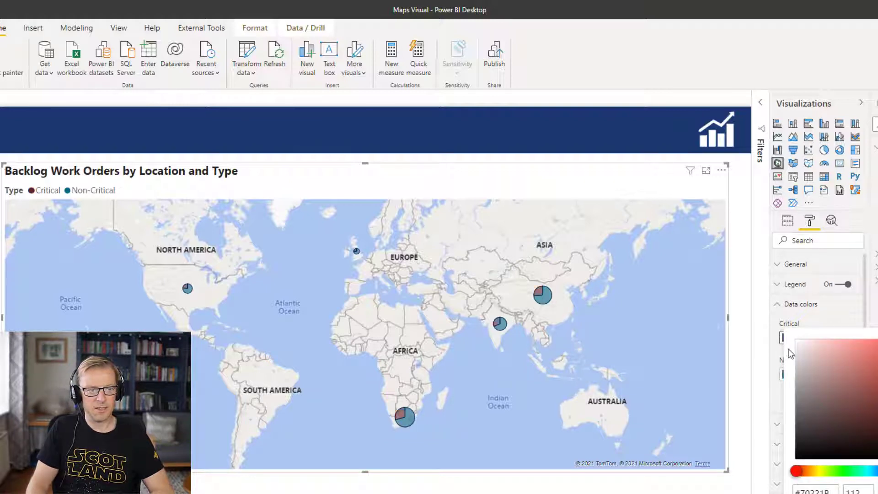
{"action": "left_click", "coordinate": [533, 316]}
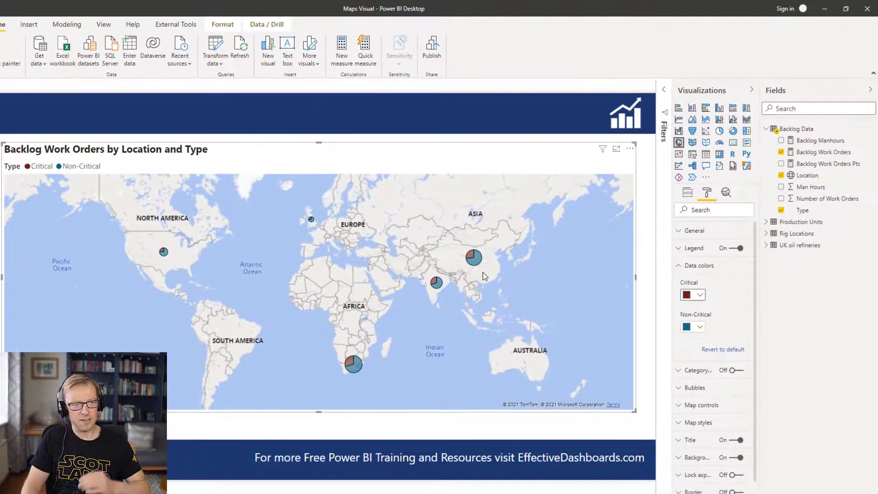
Change the map's data color for Critical to the custom bright red #F81703.
{"action": "left_click", "coordinate": [712, 302]}
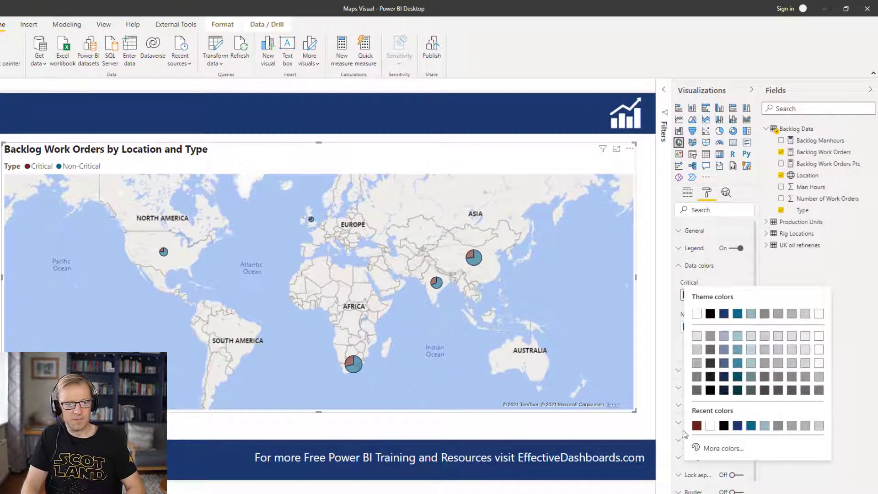
{"action": "left_click", "coordinate": [721, 448]}
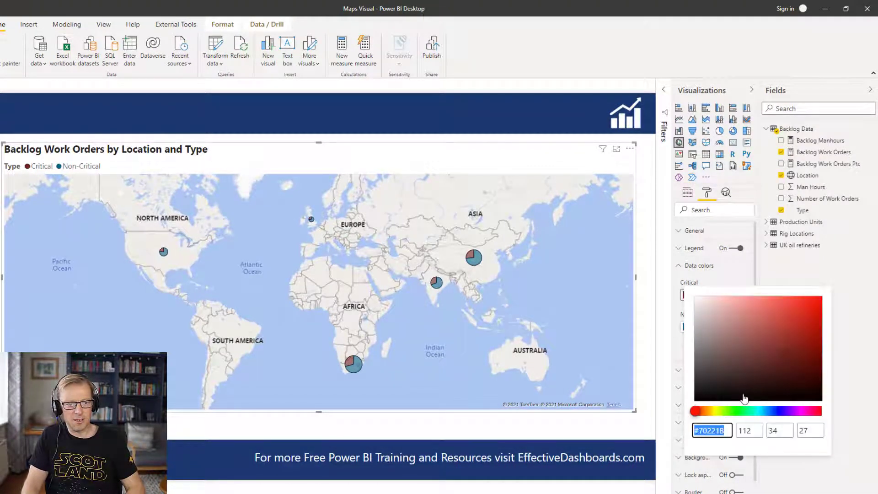
{"action": "left_click", "coordinate": [822, 307]}
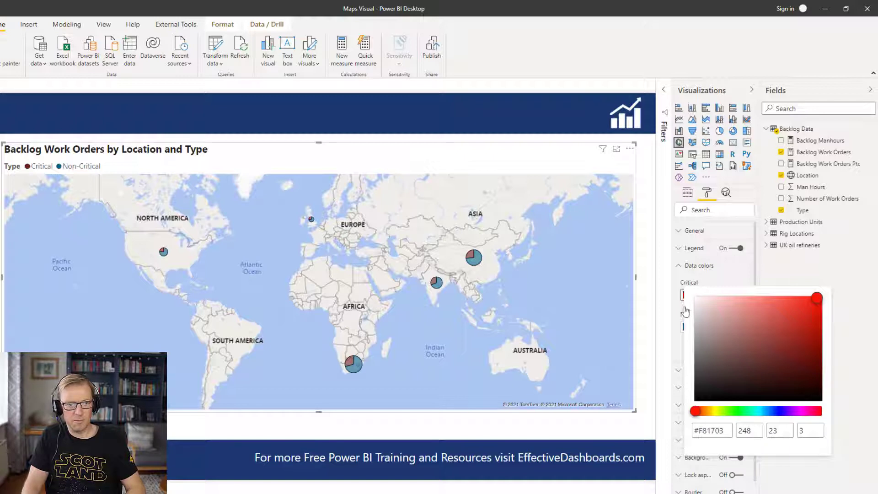
{"action": "left_click", "coordinate": [551, 323]}
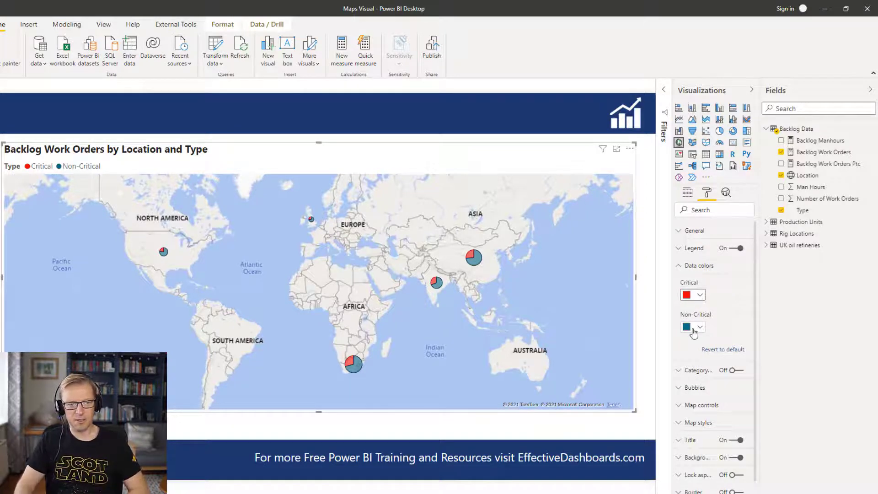
Turn on the map's category labels and review their color, text size, font and background settings.
{"action": "left_click", "coordinate": [682, 270]}
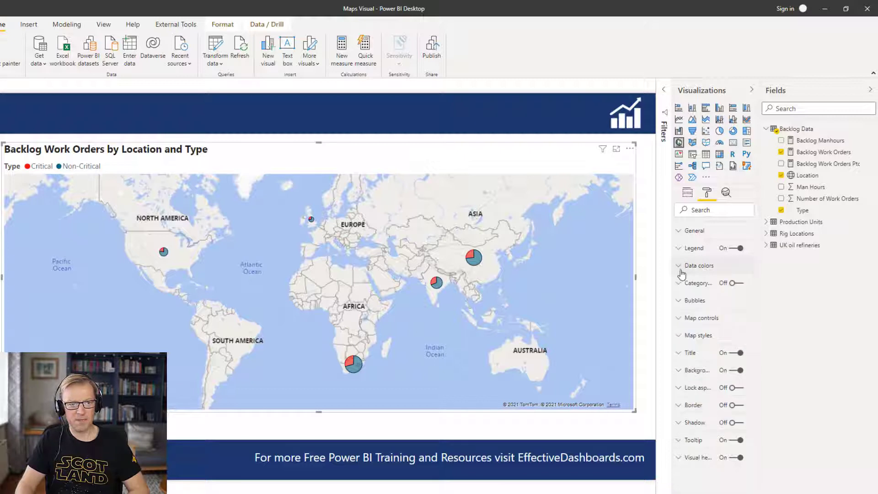
{"action": "left_click", "coordinate": [736, 284]}
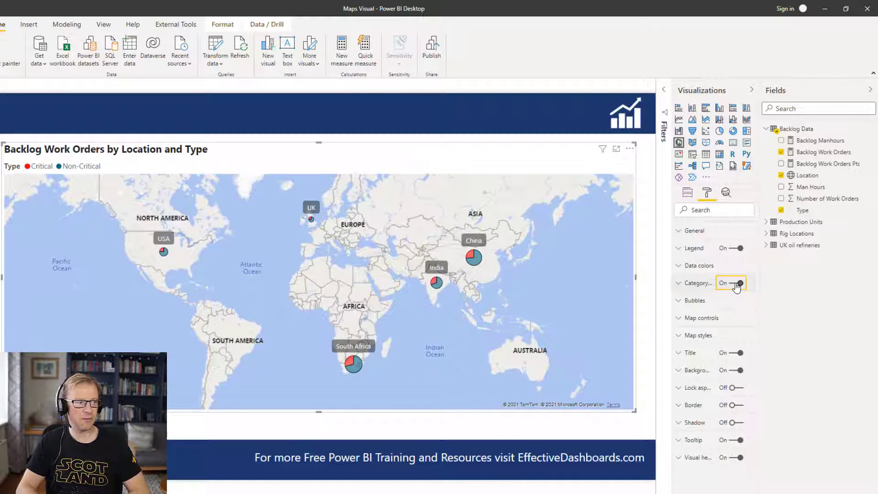
{"action": "left_click", "coordinate": [682, 284]}
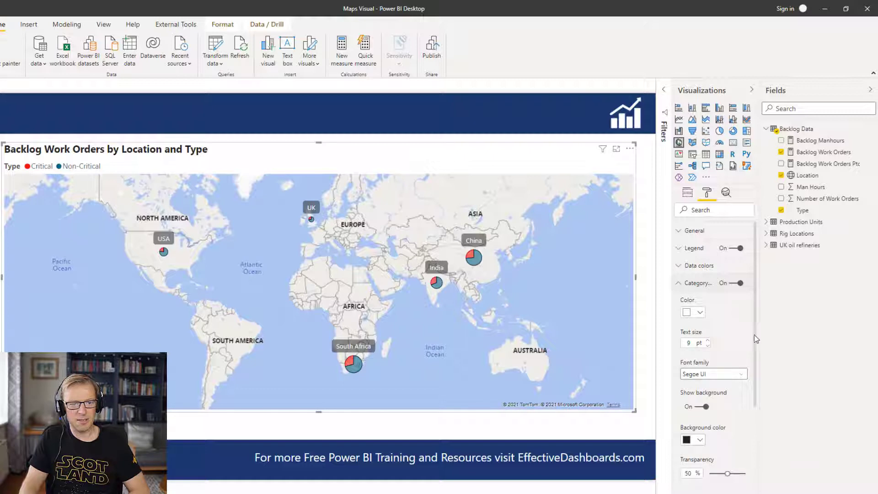
{"action": "left_click_drag", "start_coordinate": [756, 334], "coordinate": [767, 368]}
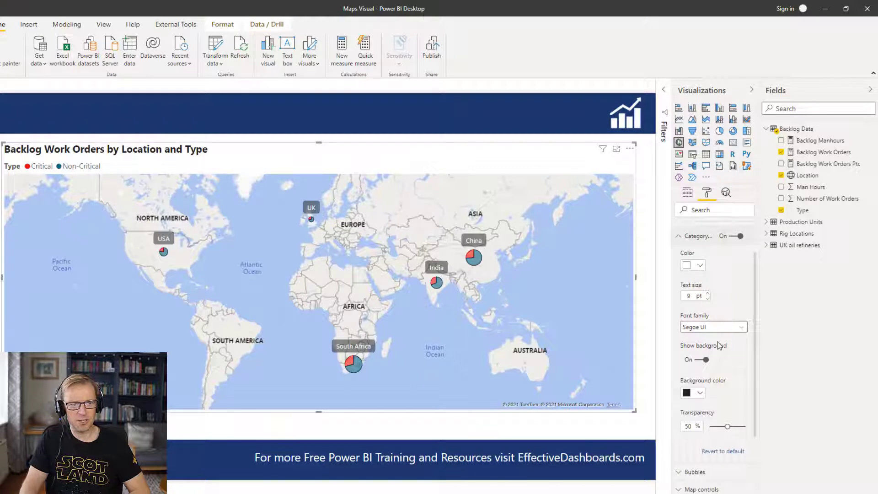
{"action": "left_click_drag", "start_coordinate": [755, 329], "coordinate": [645, 283]}
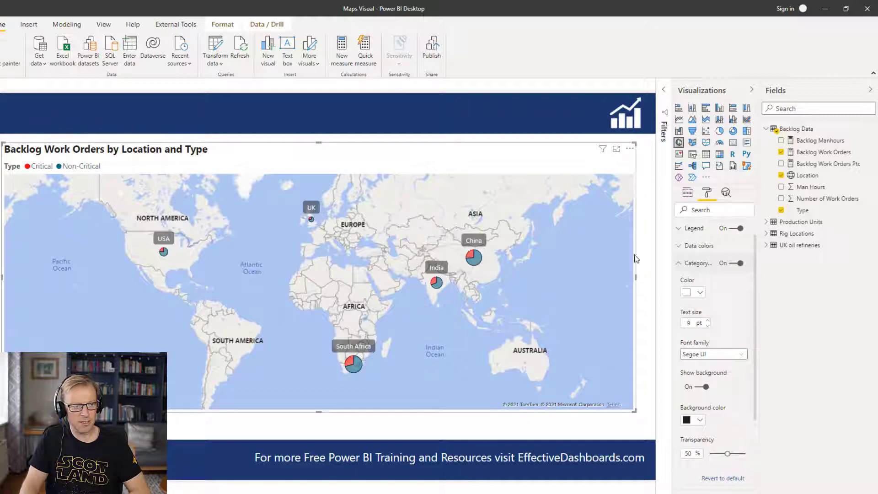
{"action": "left_click", "coordinate": [679, 264]}
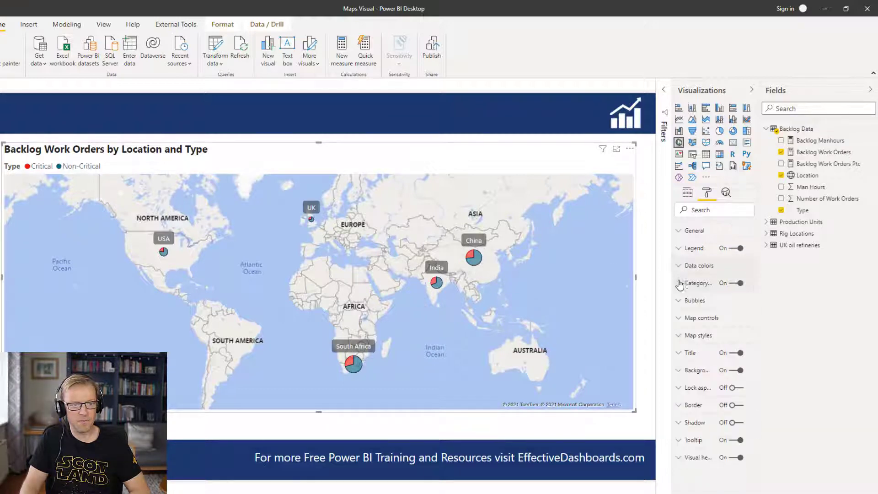
Try a larger bubble size of 31 on the map and settle on a bubble size of 0.
{"action": "left_click", "coordinate": [683, 302]}
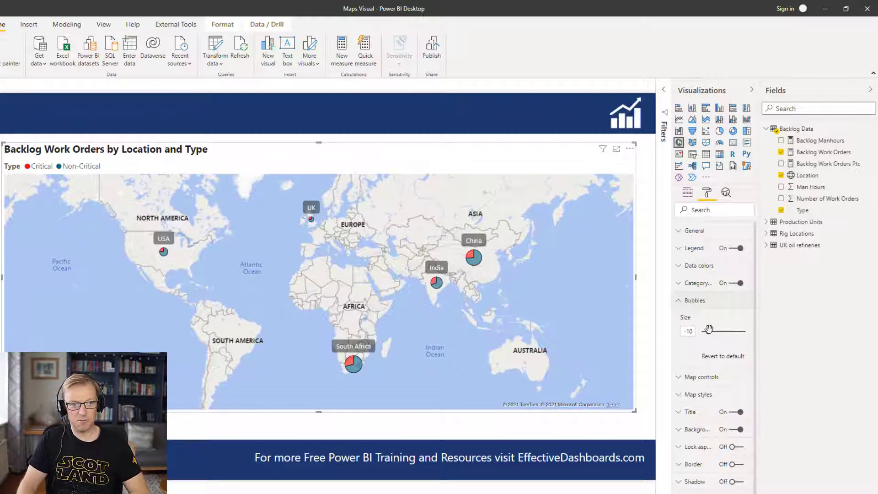
{"action": "left_click_drag", "start_coordinate": [707, 331], "coordinate": [723, 331]}
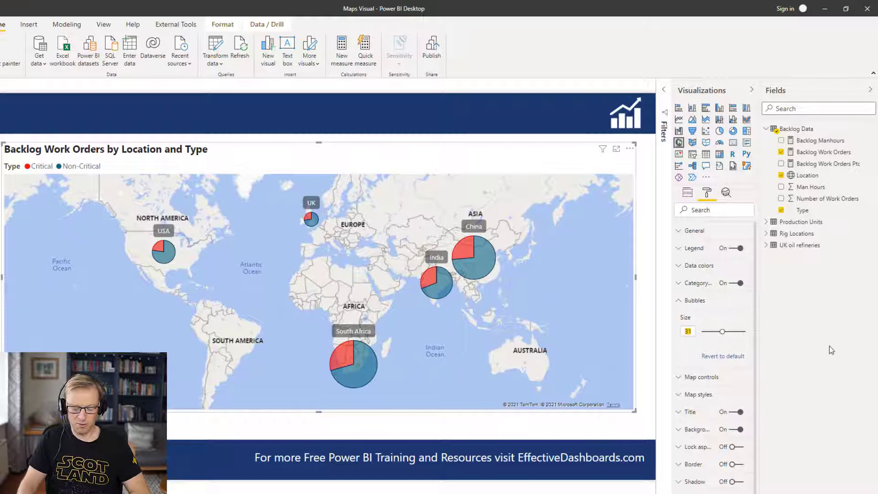
{"action": "type", "text": "0"}
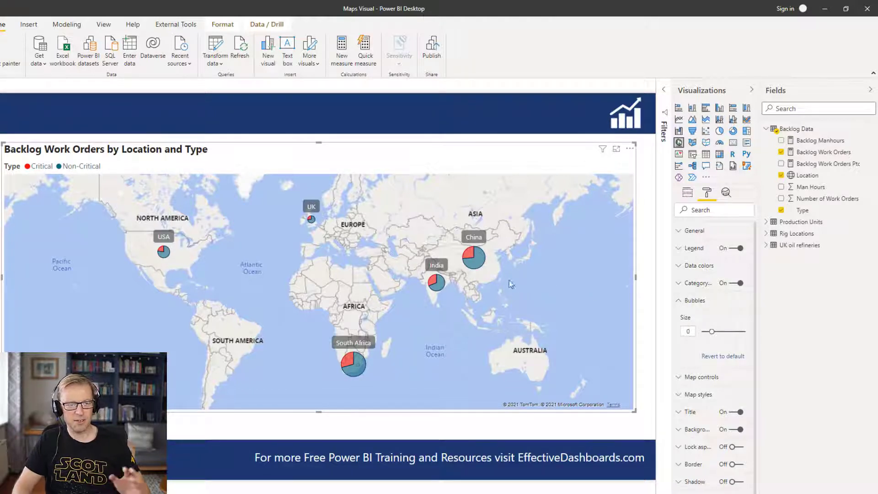
{"action": "left_click", "coordinate": [681, 302]}
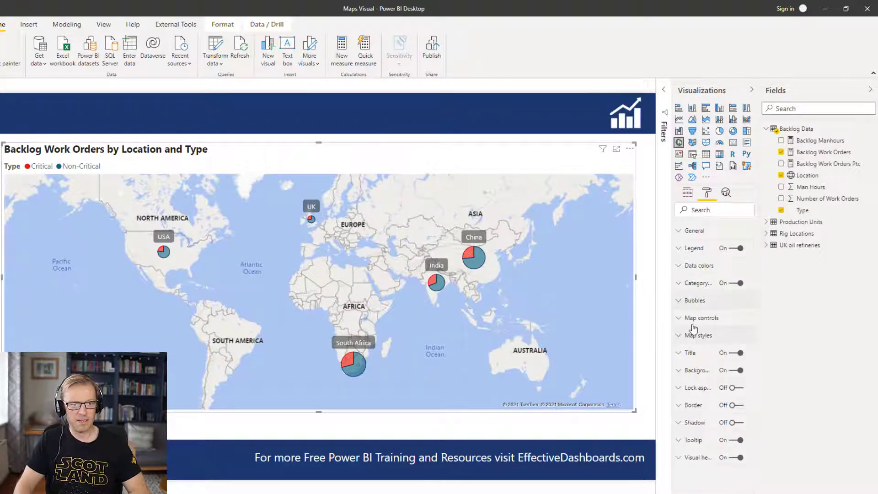
Enable the zoom buttons in the map controls, switching auto zoom off and on again to compare.
{"action": "left_click", "coordinate": [692, 319]}
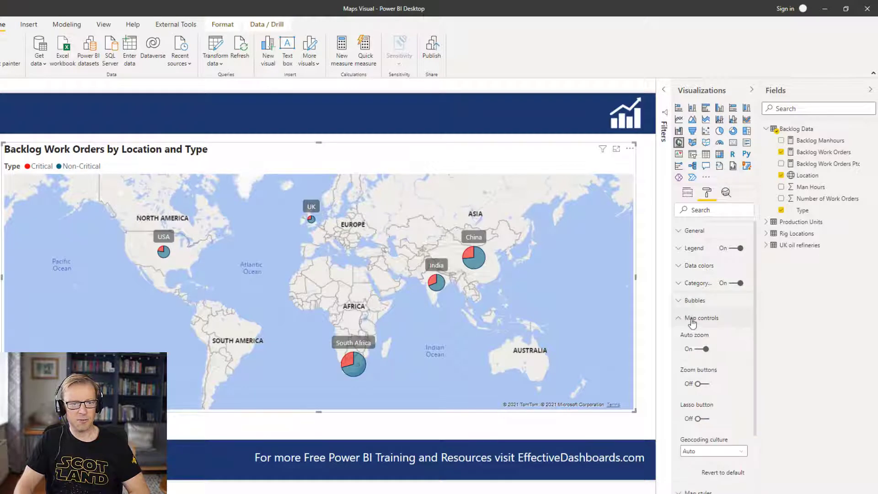
{"action": "left_click", "coordinate": [704, 351]}
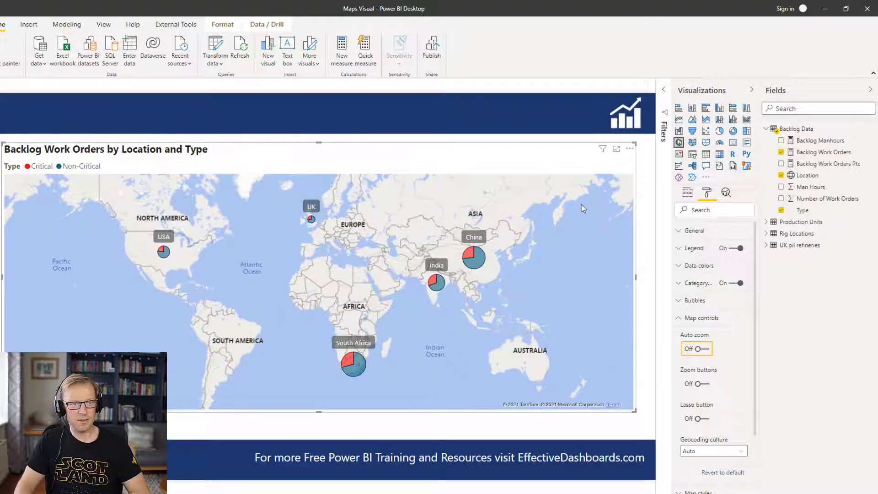
{"action": "left_click", "coordinate": [704, 386]}
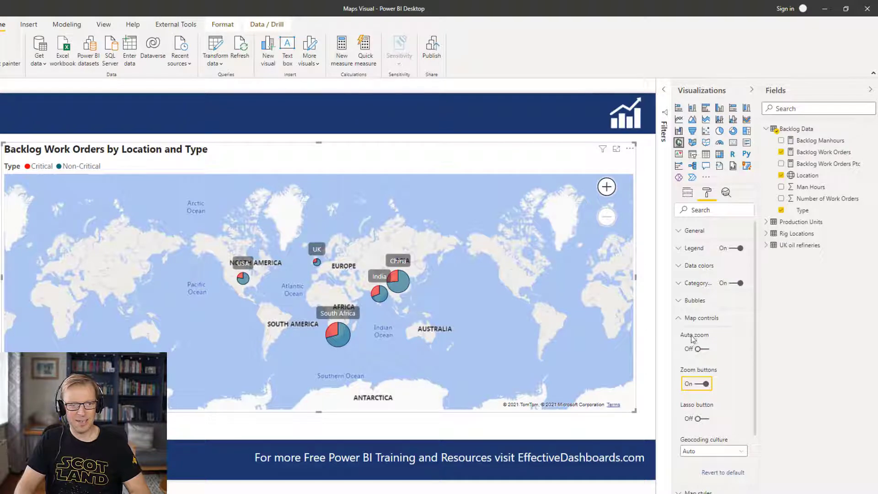
{"action": "left_click", "coordinate": [698, 350]}
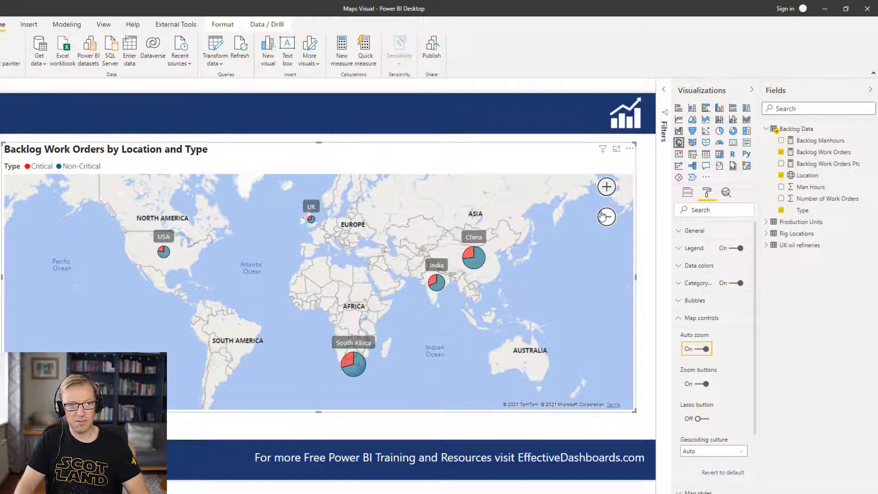
Enable the map's lasso button and lasso-select the China and India bubbles.
{"action": "left_click", "coordinate": [699, 420]}
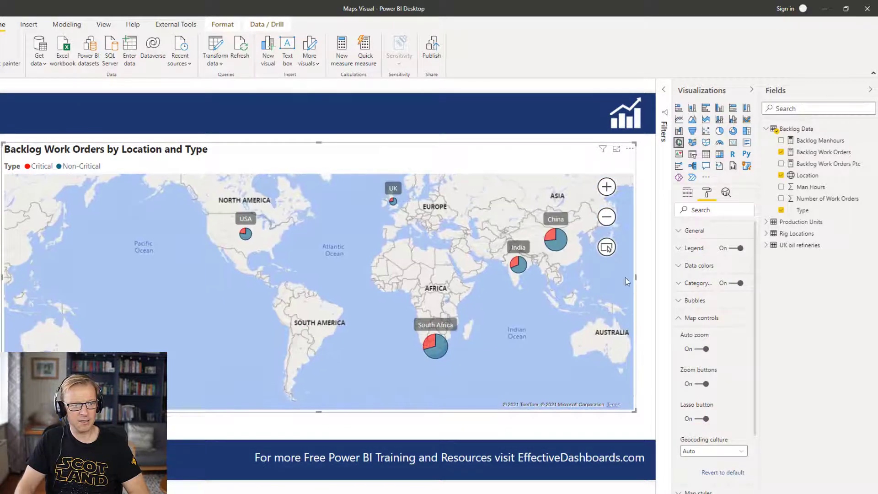
{"action": "left_click", "coordinate": [606, 248]}
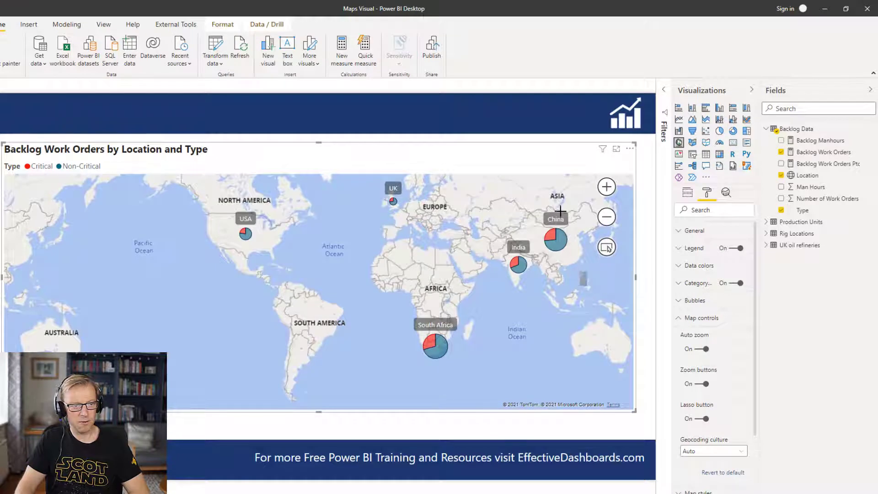
{"action": "left_click_drag", "start_coordinate": [588, 285], "coordinate": [446, 194]}
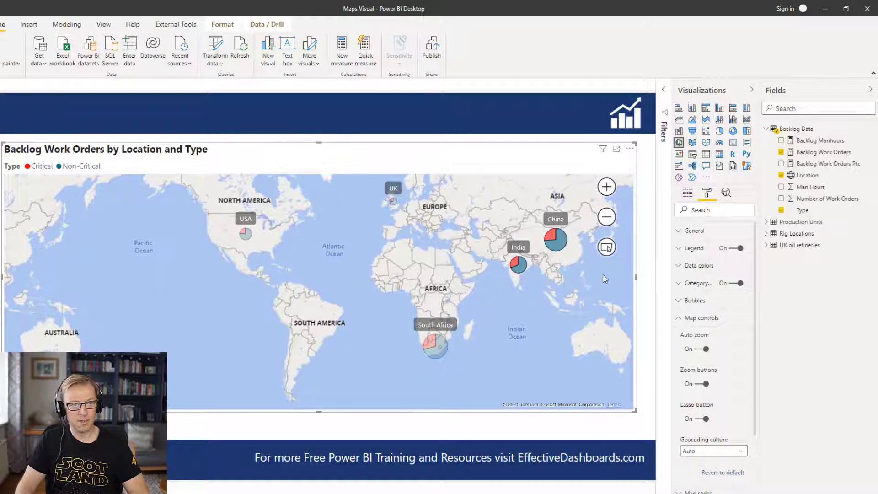
Narrow the map and add a short card visual beside it showing the Backlog Work Orders measure.
{"action": "left_click_drag", "start_coordinate": [636, 277], "coordinate": [541, 276]}
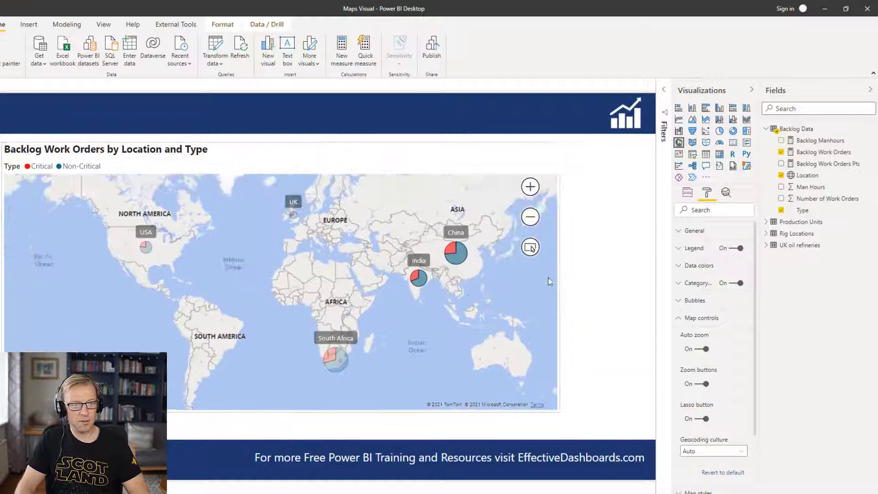
{"action": "left_click", "coordinate": [733, 142]}
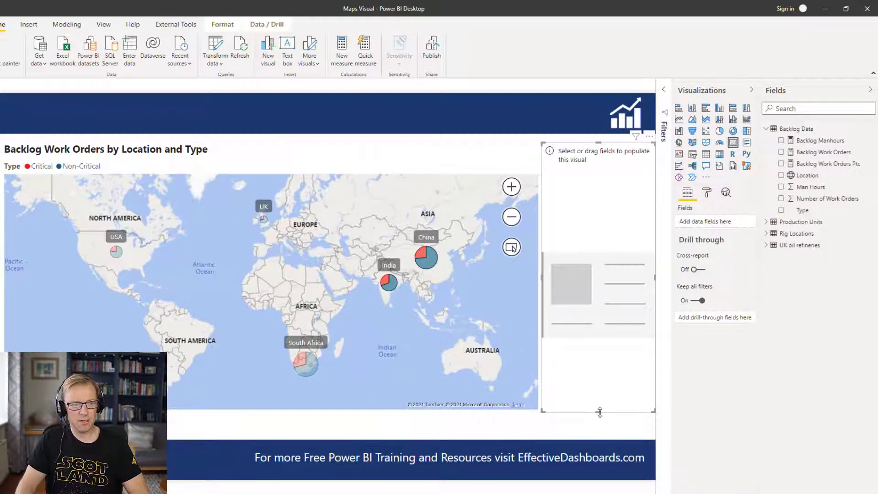
{"action": "left_click_drag", "start_coordinate": [598, 411], "coordinate": [599, 218]}
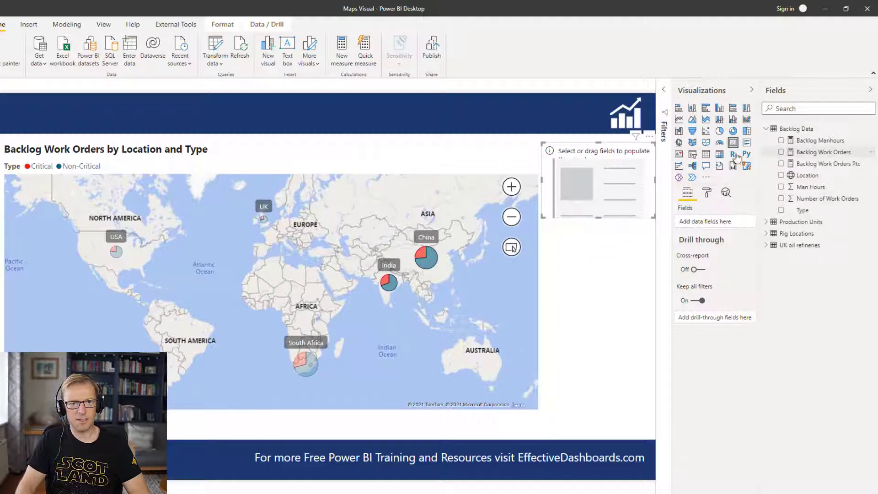
{"action": "left_click_drag", "start_coordinate": [813, 154], "coordinate": [604, 181]}
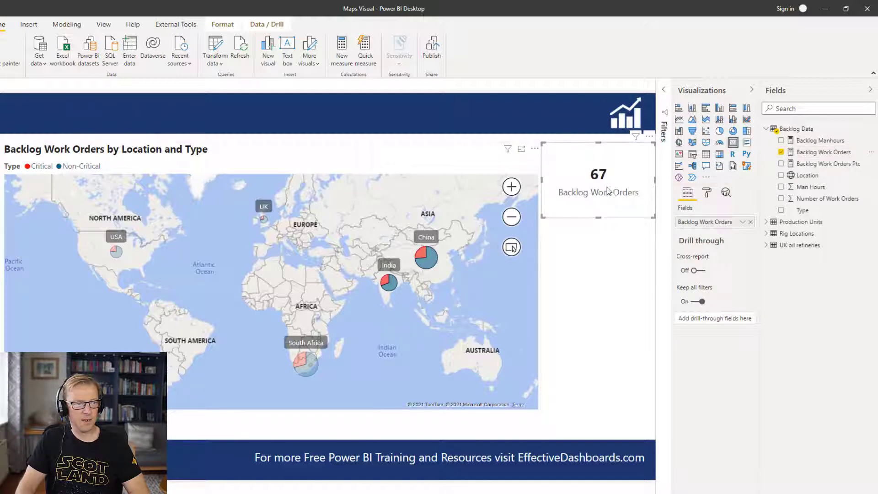
Select the China and India bubbles individually to check how they filter the Backlog Work Orders card.
{"action": "left_click", "coordinate": [437, 262]}
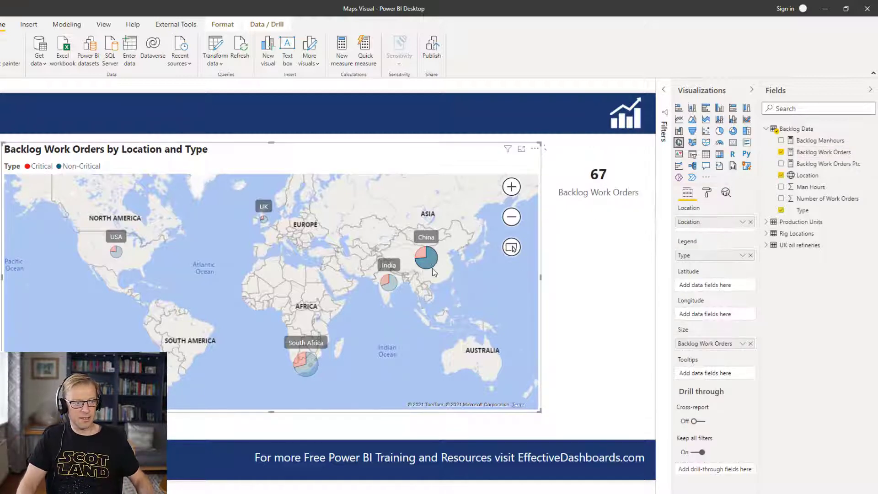
{"action": "left_click", "coordinate": [429, 259]}
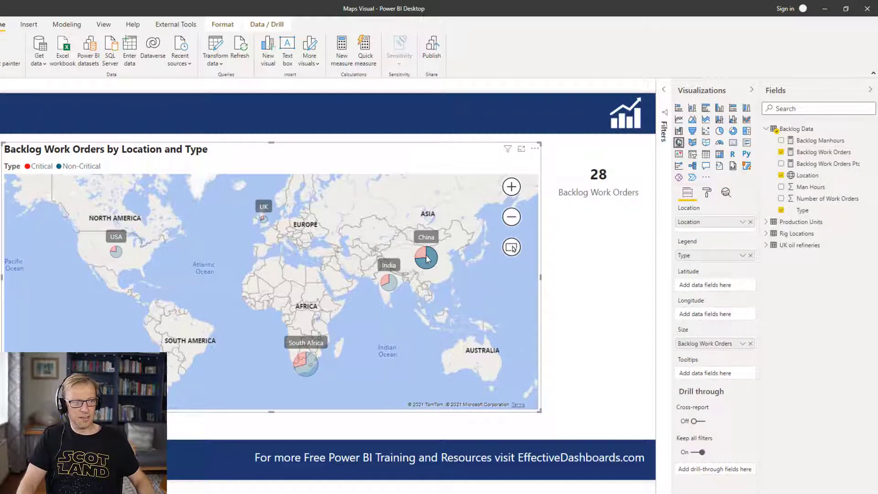
{"action": "left_click", "coordinate": [386, 285]}
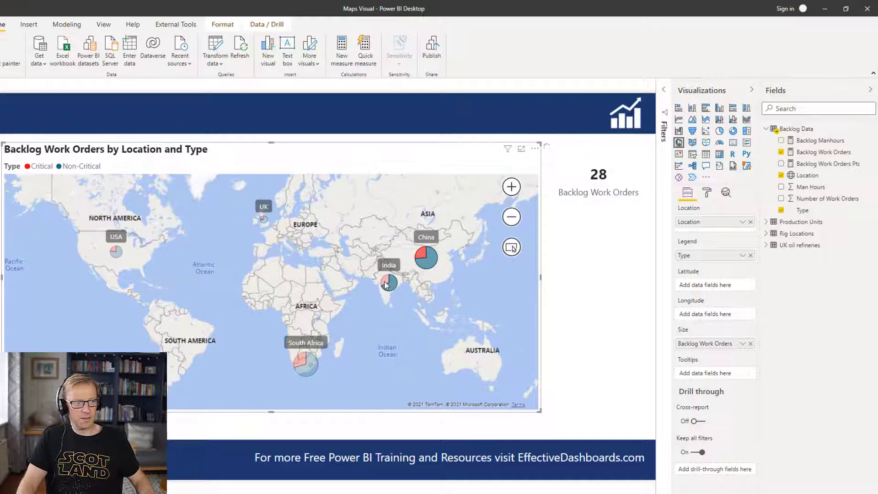
Clear the bubble selection and lasso the USA and UK bubbles to examine the card's filtered figure.
{"action": "left_click", "coordinate": [512, 248]}
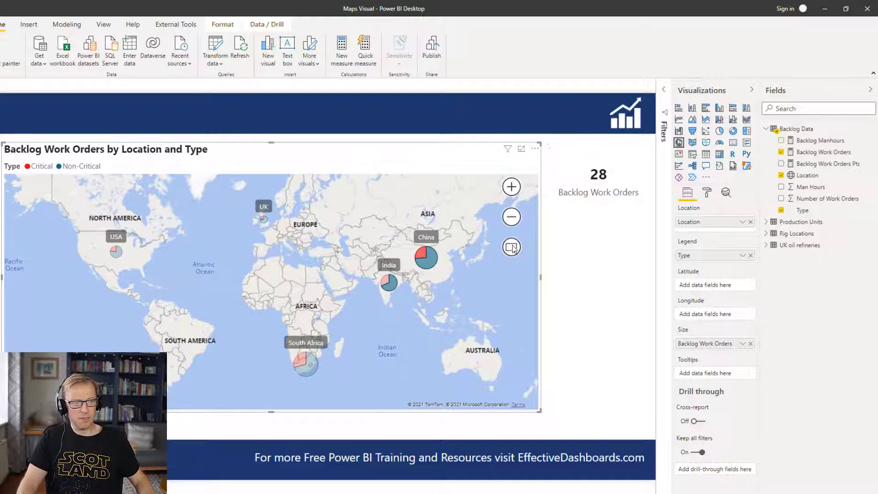
{"action": "left_click", "coordinate": [386, 354]}
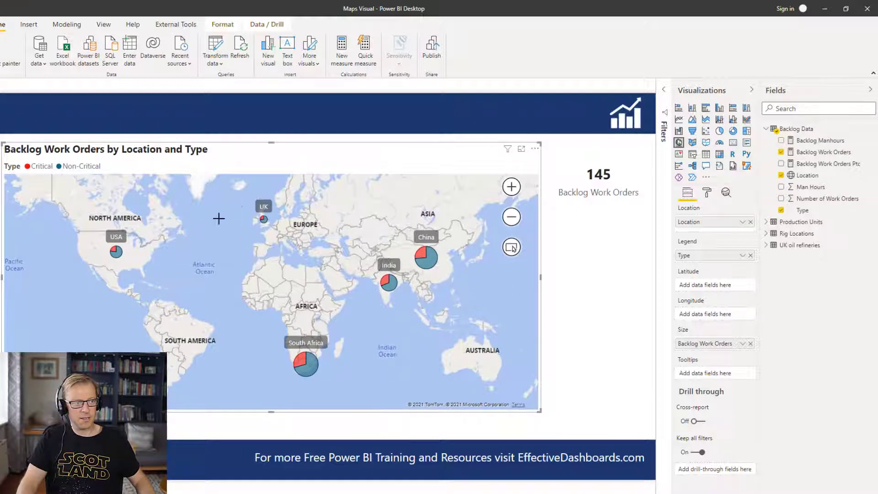
{"action": "left_click_drag", "start_coordinate": [66, 188], "coordinate": [305, 282]}
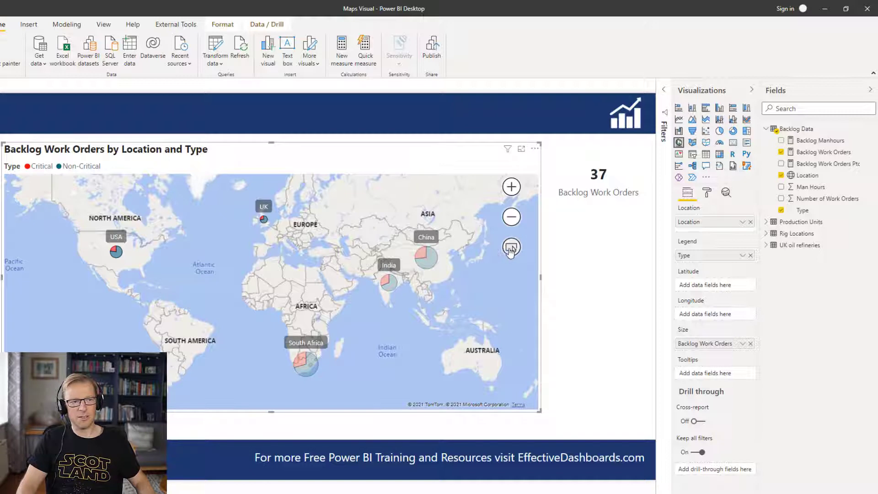
Select the UK bubble on its own and deselect it to clear the map's filtering.
{"action": "left_click", "coordinate": [588, 255]}
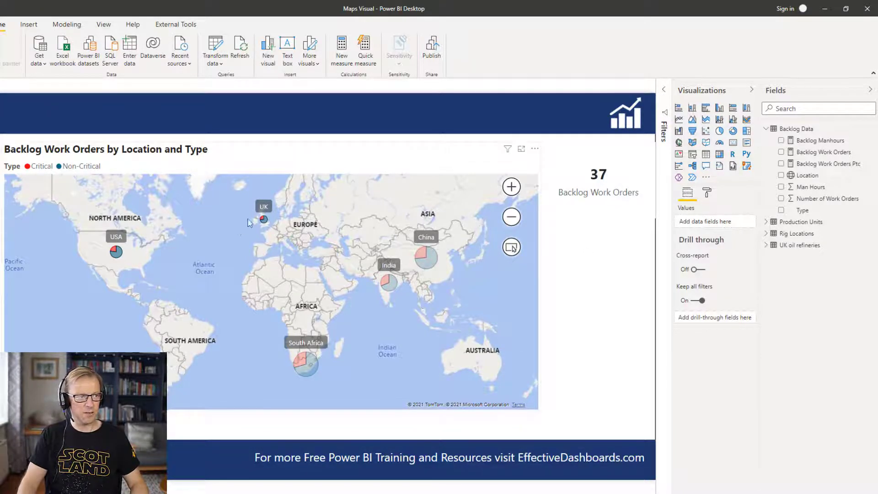
{"action": "left_click", "coordinate": [265, 225]}
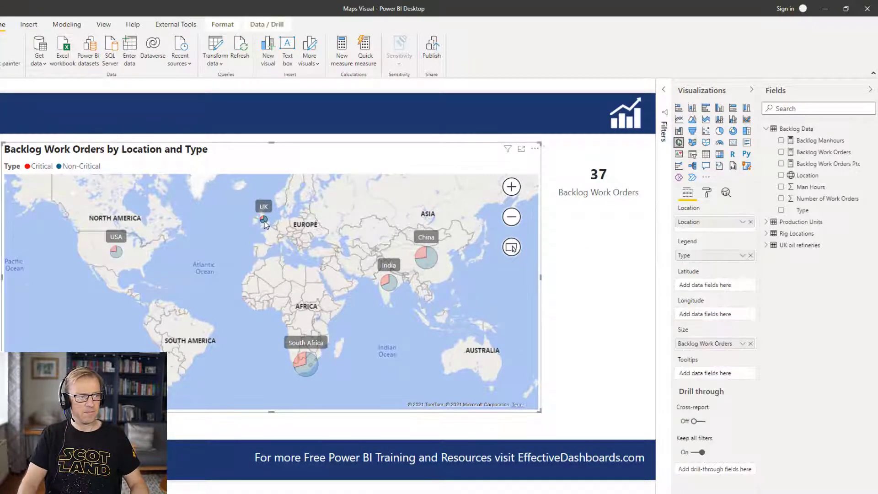
{"action": "left_click", "coordinate": [264, 221]}
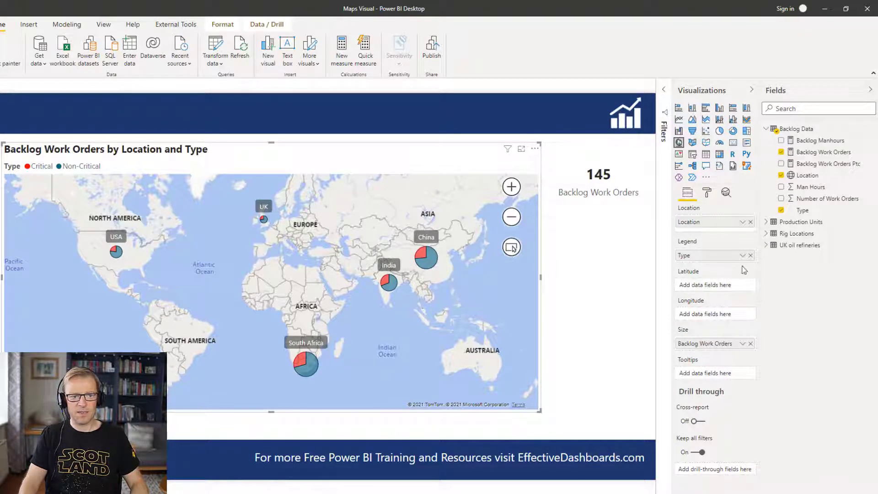
Try the JA geocoding culture in the map controls and return the setting to Auto.
{"action": "left_click", "coordinate": [707, 194]}
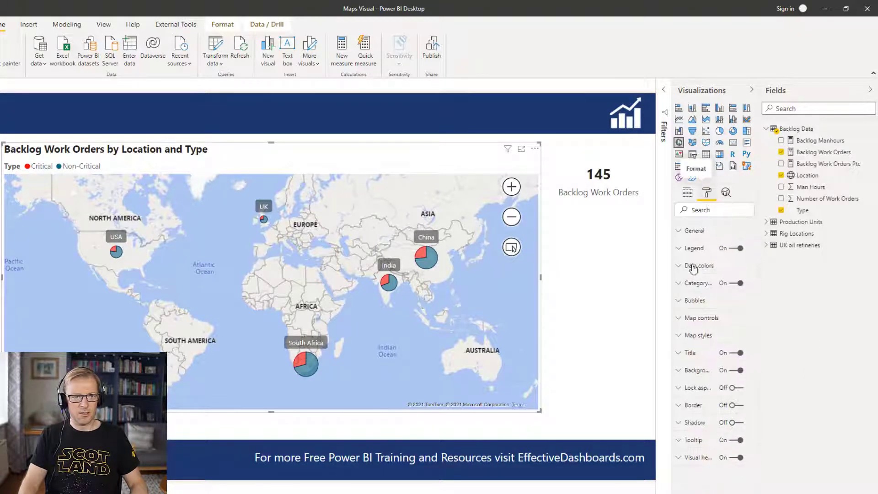
{"action": "left_click", "coordinate": [692, 319]}
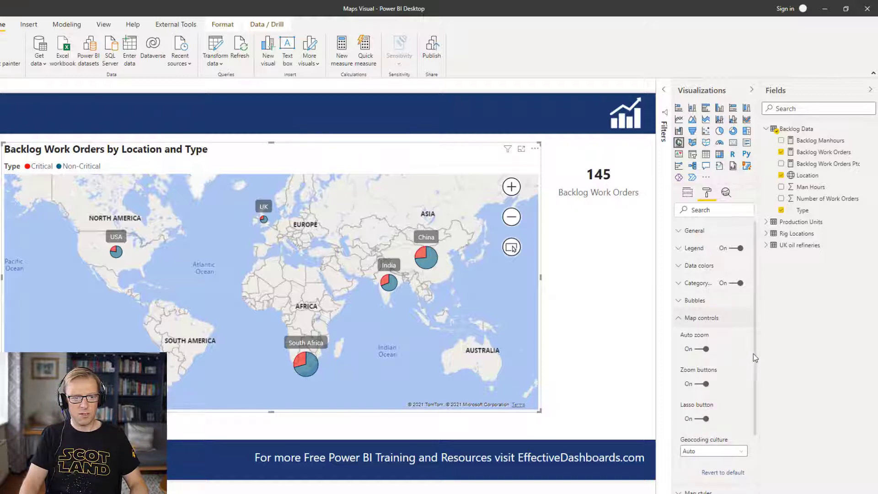
{"action": "scroll", "coordinate": [756, 359], "scroll_direction": "down", "scroll_amount": 3}
{"action": "left_click", "coordinate": [704, 376]}
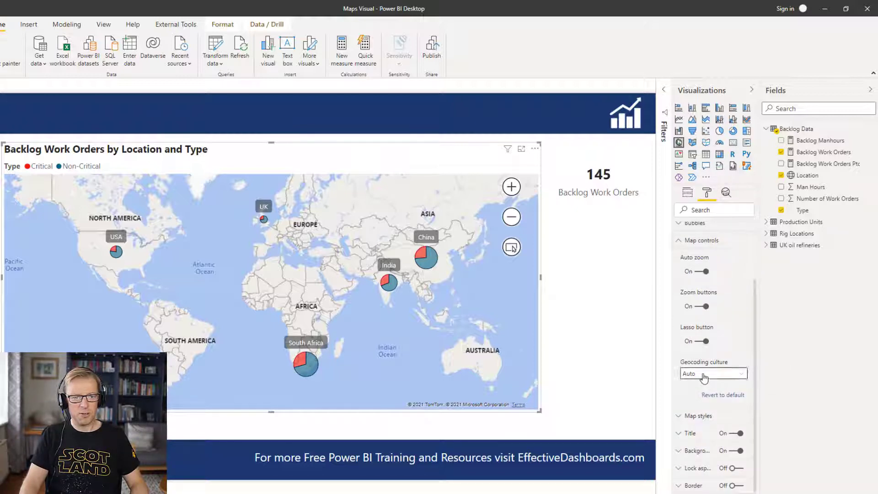
{"action": "left_click", "coordinate": [703, 396]}
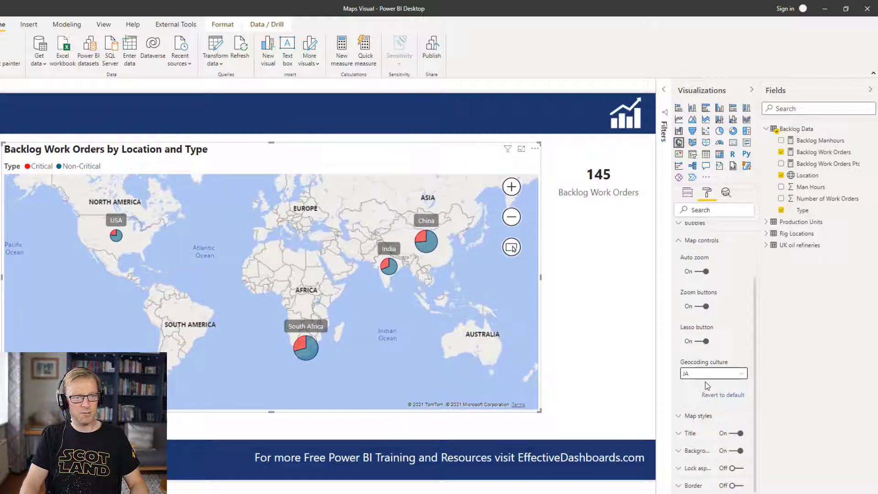
{"action": "left_click", "coordinate": [708, 373]}
{"action": "left_click", "coordinate": [699, 385]}
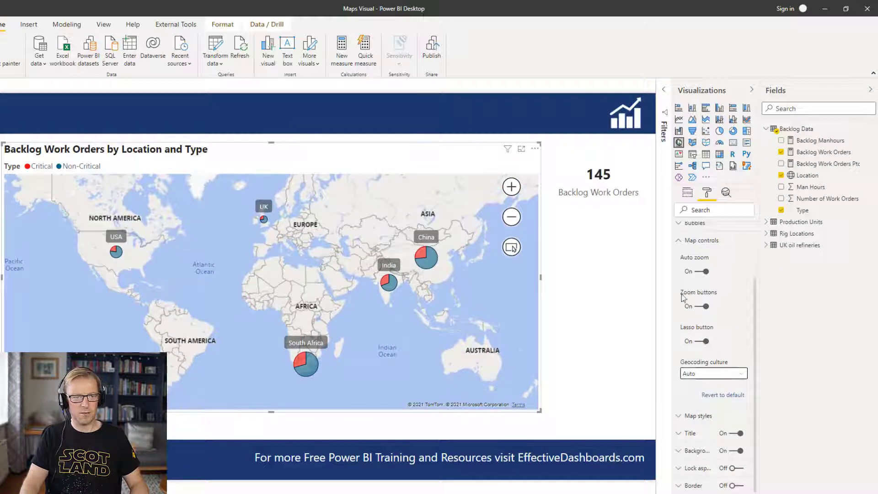
Try the Aerial and Light themes in the map styles of the Backlog Work Orders map.
{"action": "left_click", "coordinate": [681, 243]}
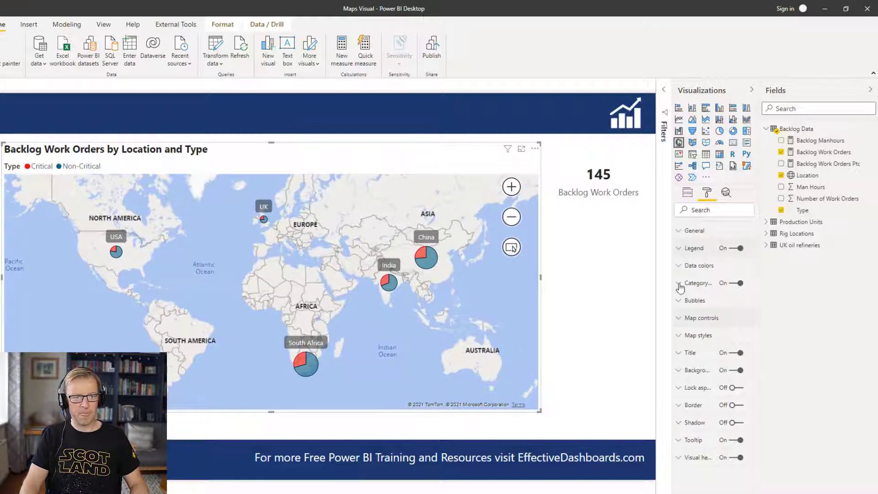
{"action": "left_click", "coordinate": [679, 337]}
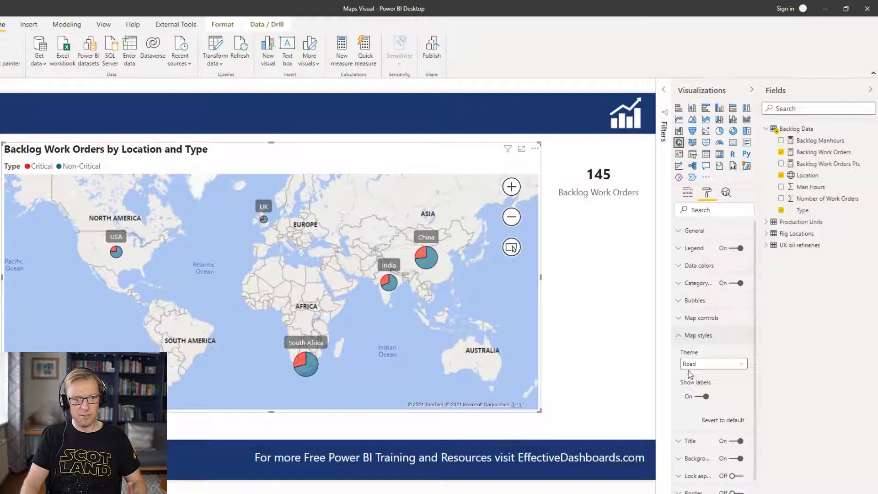
{"action": "left_click", "coordinate": [713, 365]}
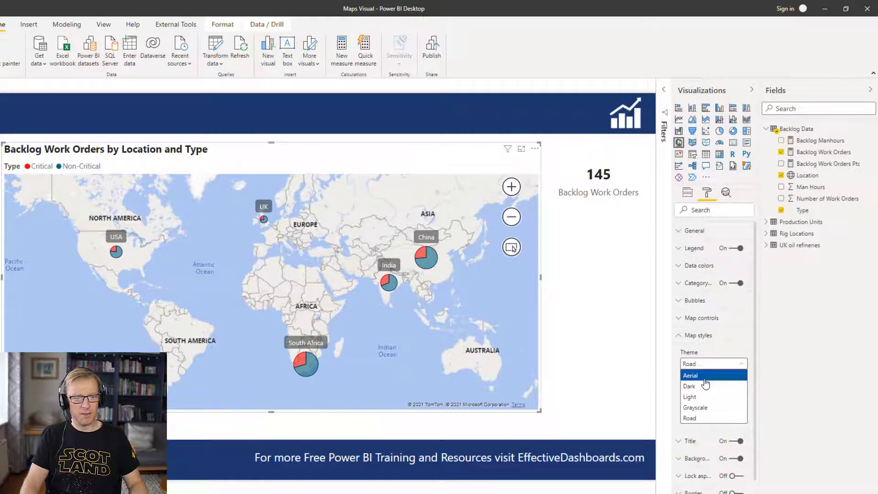
{"action": "left_click", "coordinate": [705, 378]}
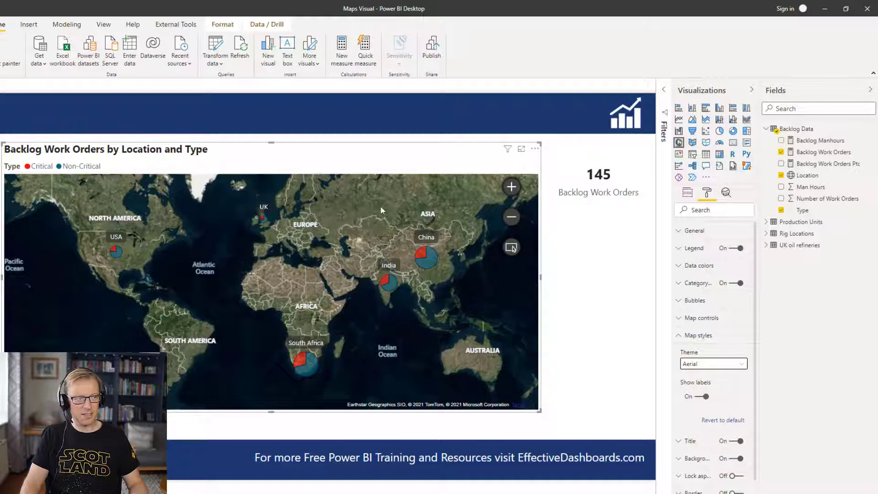
{"action": "left_click", "coordinate": [706, 366]}
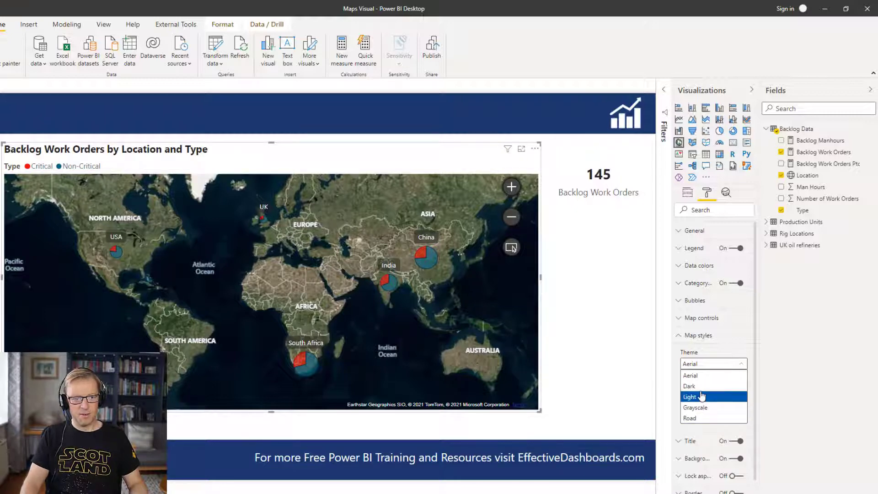
{"action": "left_click", "coordinate": [702, 396]}
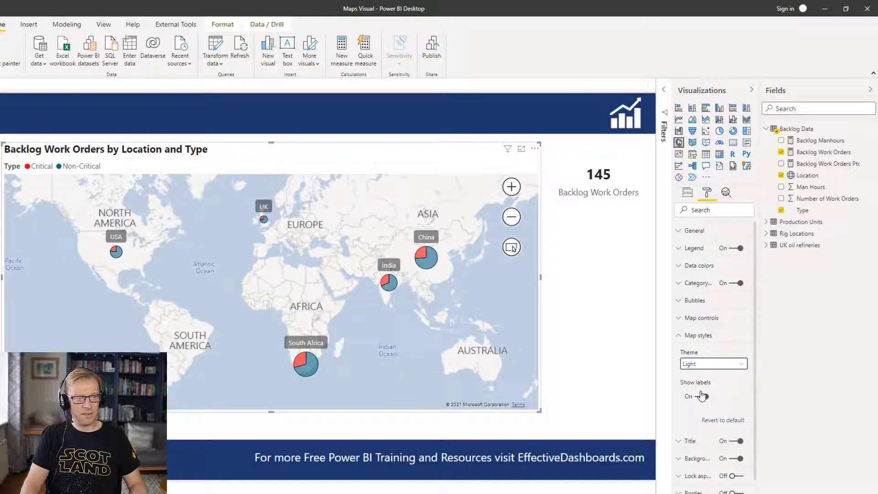
Set the map theme to Grayscale and look over the map's title settings.
{"action": "left_click", "coordinate": [715, 366]}
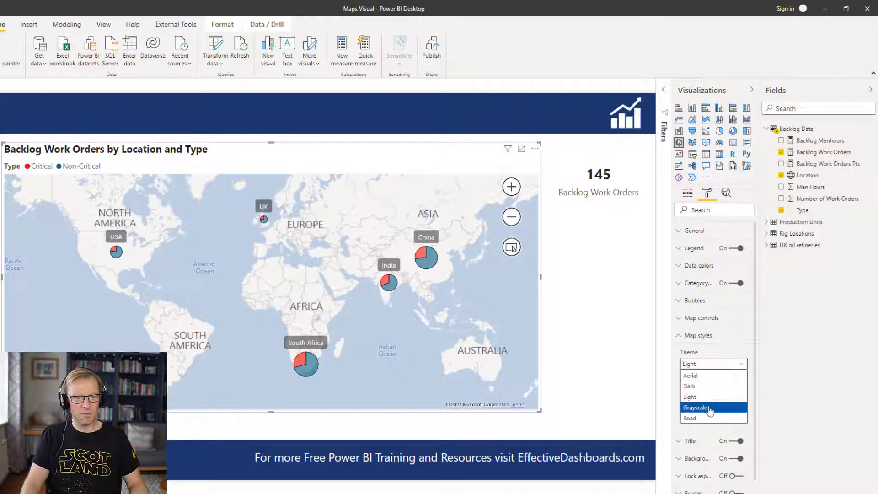
{"action": "left_click", "coordinate": [710, 407]}
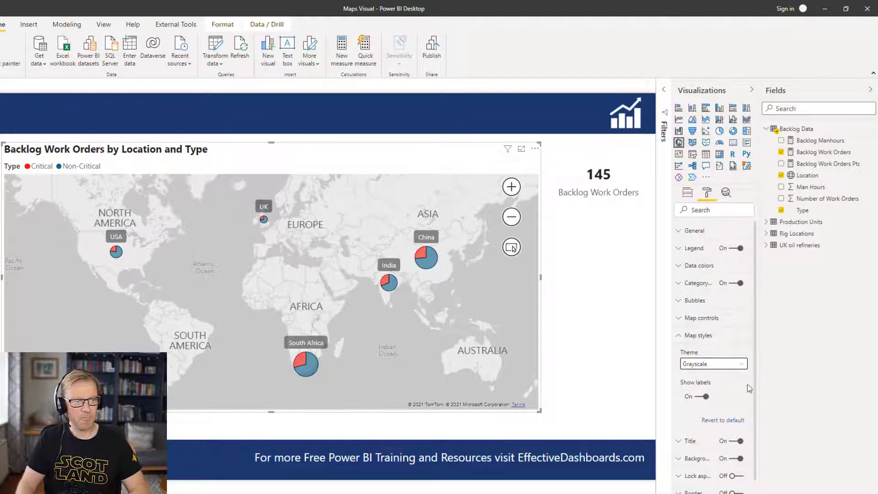
{"action": "left_click", "coordinate": [681, 341]}
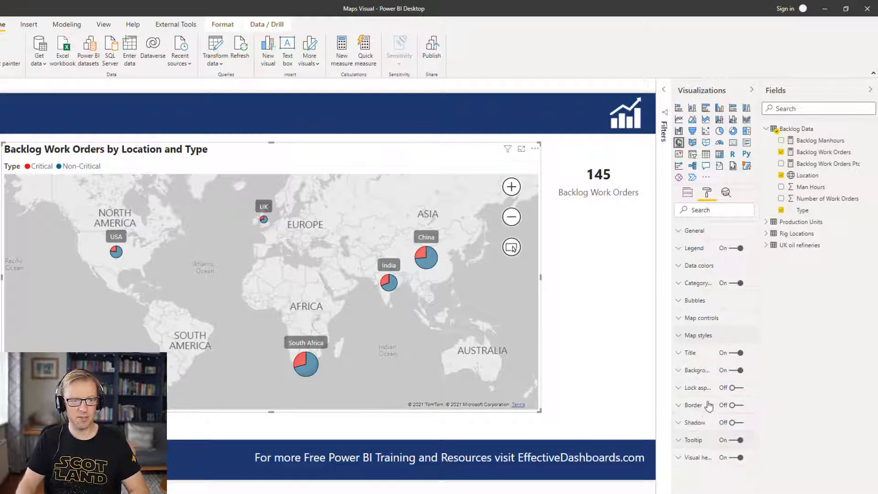
{"action": "left_click", "coordinate": [694, 359]}
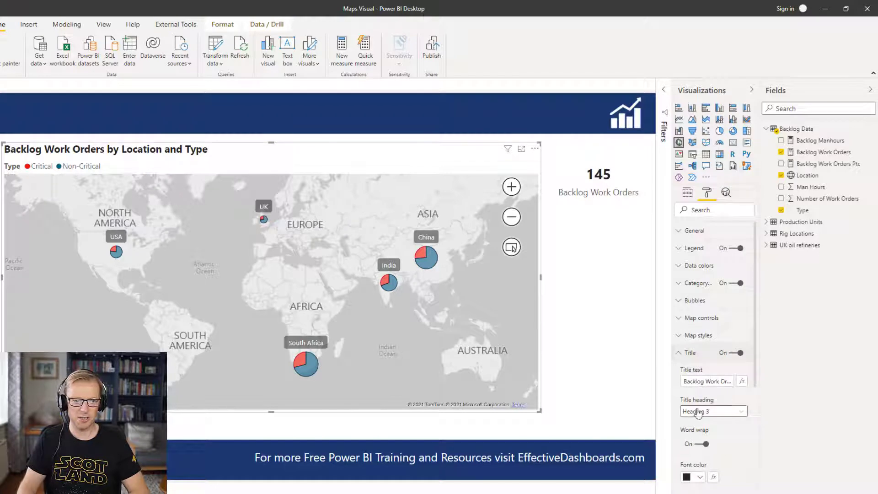
{"action": "left_click", "coordinate": [679, 354]}
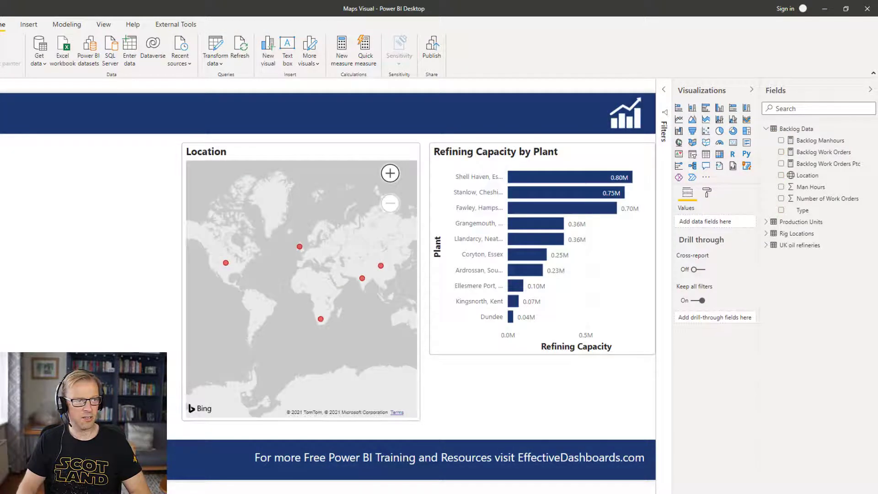
Remove the Refining Capacity by Plant bar chart from the Map Visual - Size and Colour page.
{"action": "left_click", "coordinate": [259, 276]}
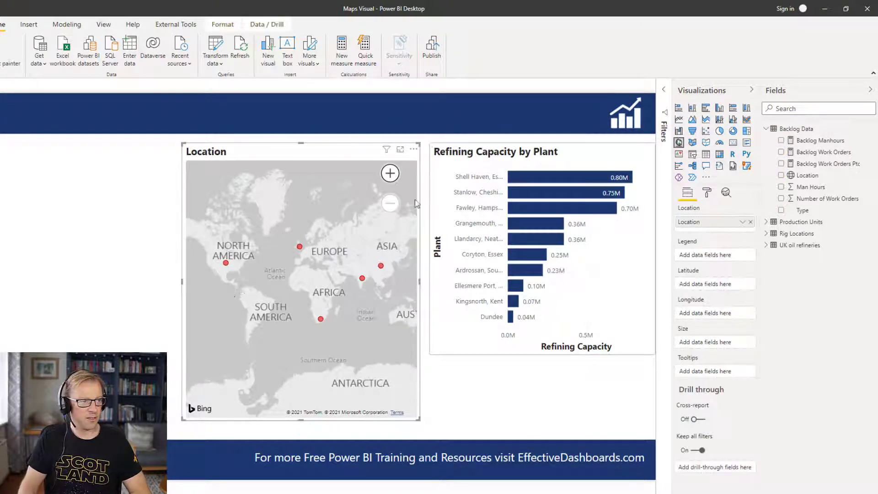
{"action": "left_click", "coordinate": [578, 161]}
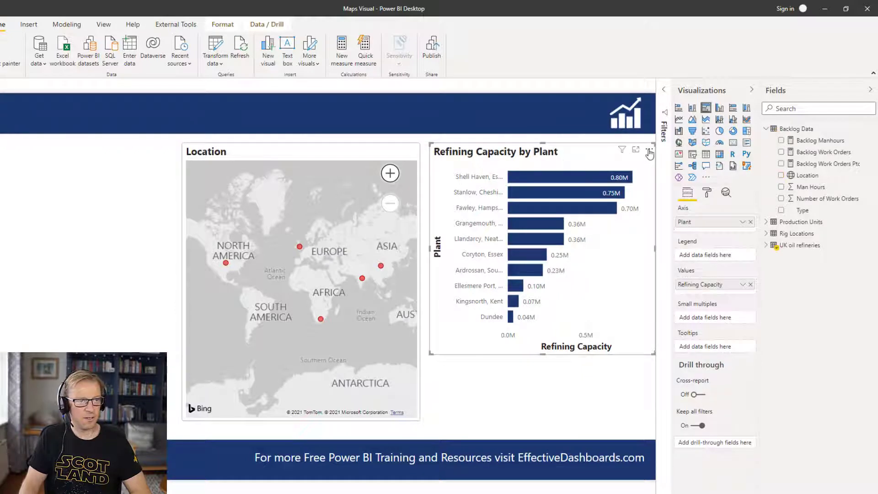
{"action": "left_click", "coordinate": [649, 149]}
{"action": "left_click", "coordinate": [669, 183]}
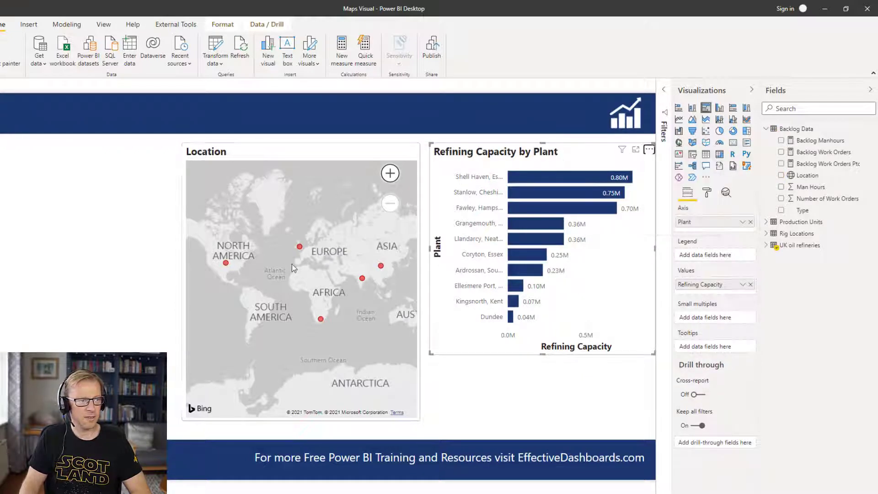
Widen the Location map on both sides so it spans from North America to Australia.
{"action": "left_click", "coordinate": [250, 169]}
{"action": "left_click_drag", "start_coordinate": [182, 284], "coordinate": [1, 289]}
{"action": "left_click", "coordinate": [707, 193]}
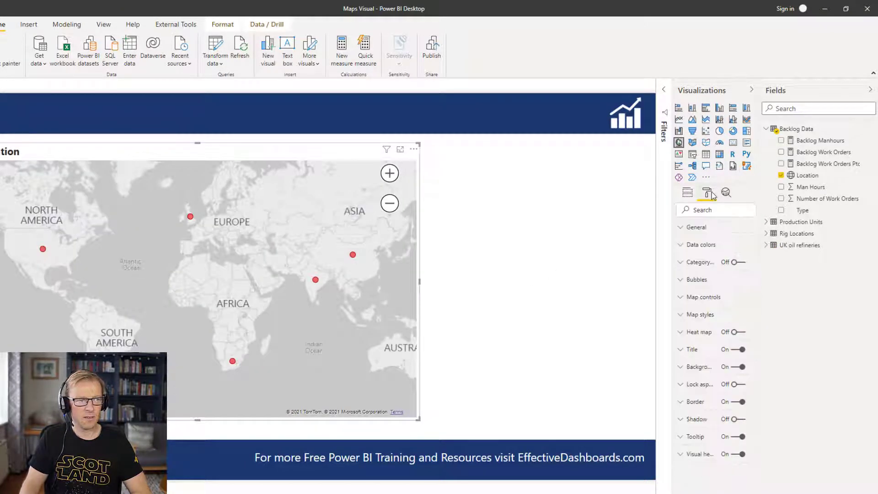
{"action": "left_click", "coordinate": [693, 302]}
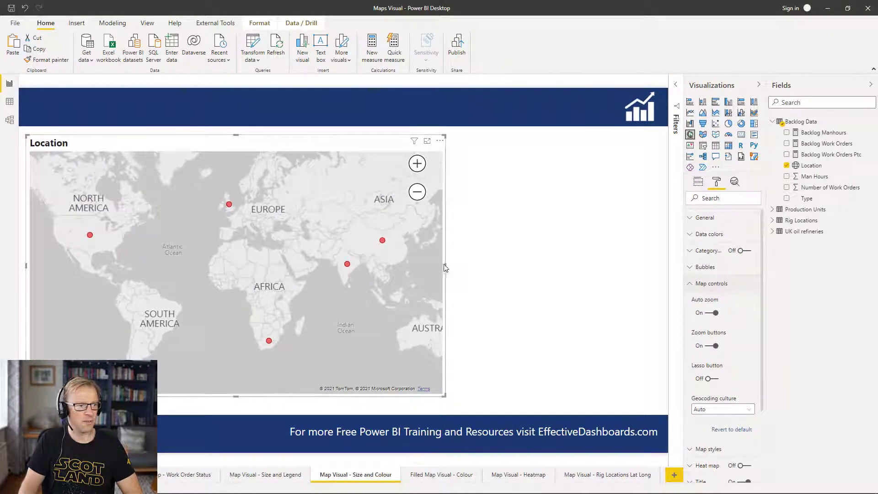
{"action": "left_click_drag", "start_coordinate": [447, 263], "coordinate": [496, 265]}
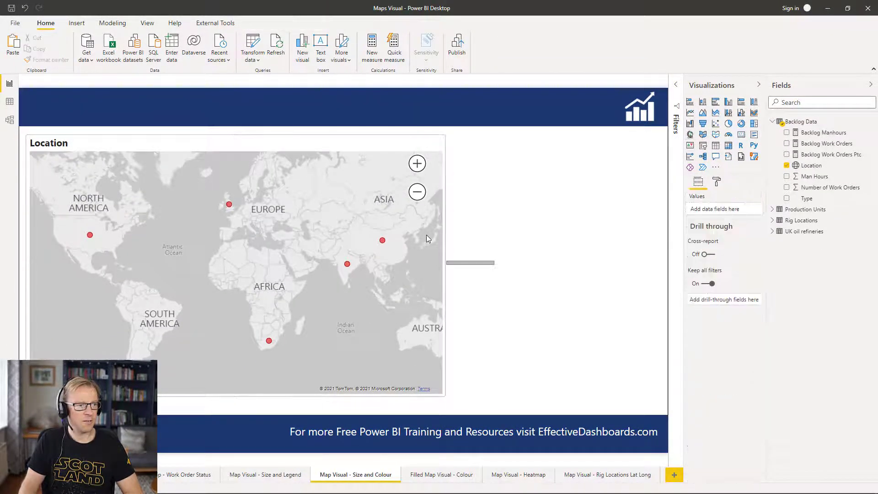
{"action": "left_click_drag", "start_coordinate": [427, 238], "coordinate": [428, 236]}
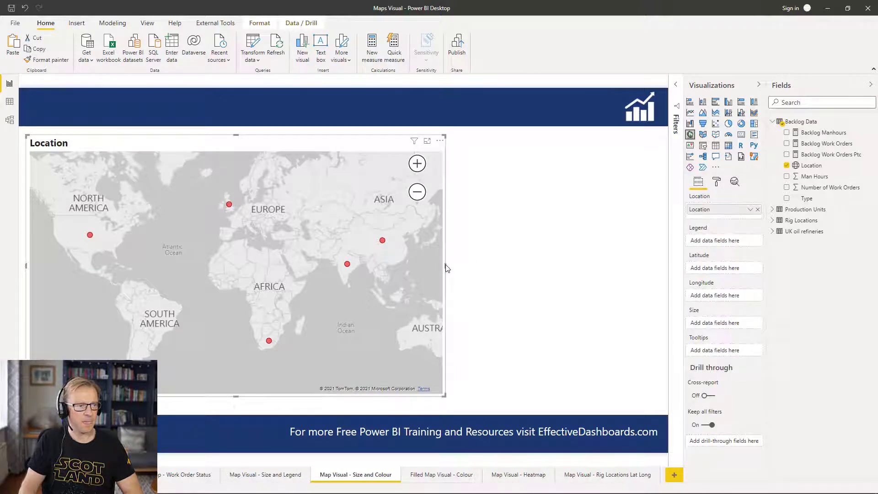
{"action": "left_click_drag", "start_coordinate": [446, 264], "coordinate": [505, 265]}
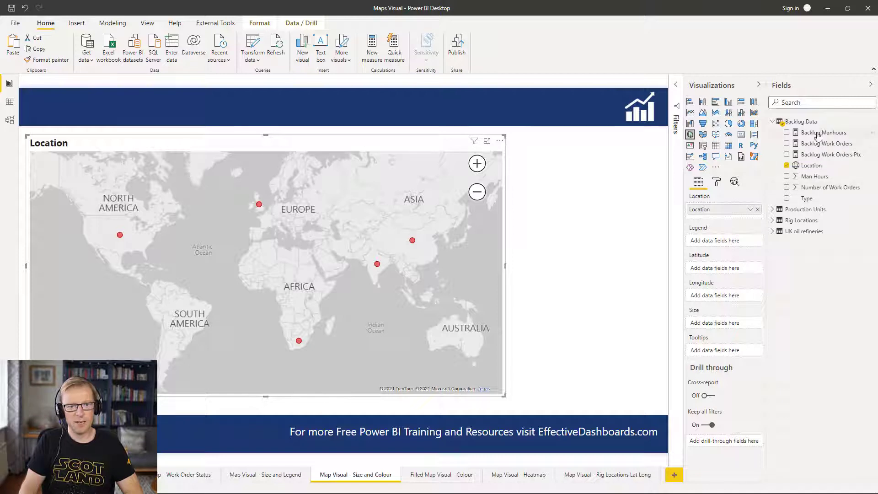
Size the map bubbles by Backlog Work Orders and clear the conditional formatting from their default color.
{"action": "left_click_drag", "start_coordinate": [820, 147], "coordinate": [727, 327]}
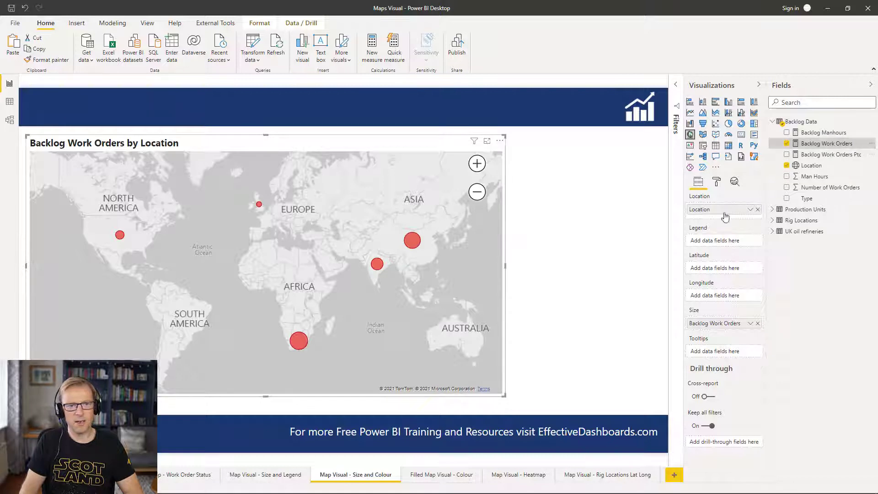
{"action": "left_click", "coordinate": [718, 183]}
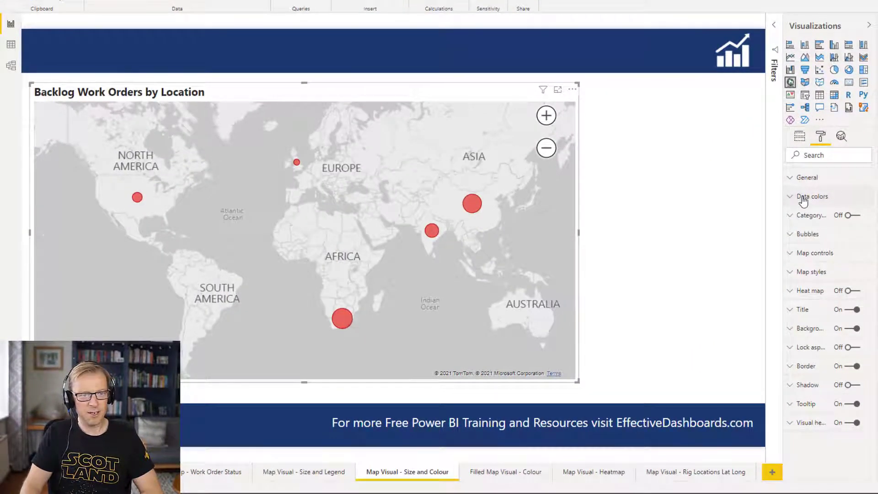
{"action": "left_click", "coordinate": [804, 201]}
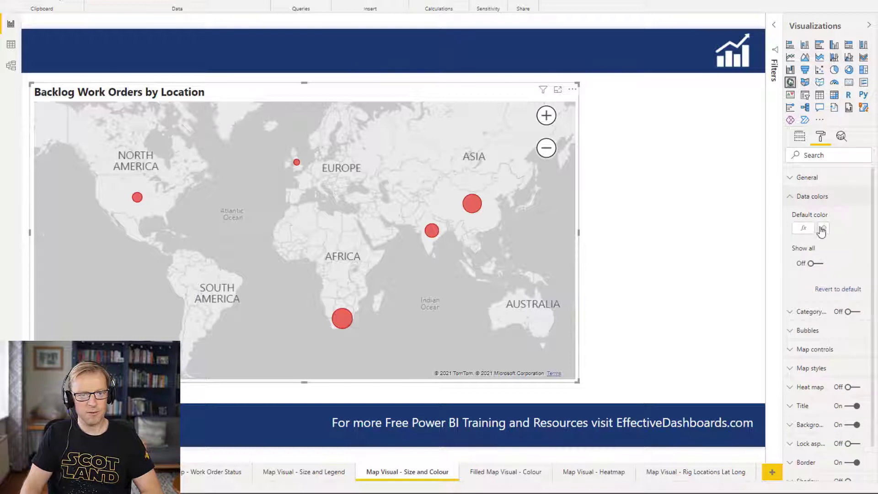
{"action": "left_click", "coordinate": [808, 229]}
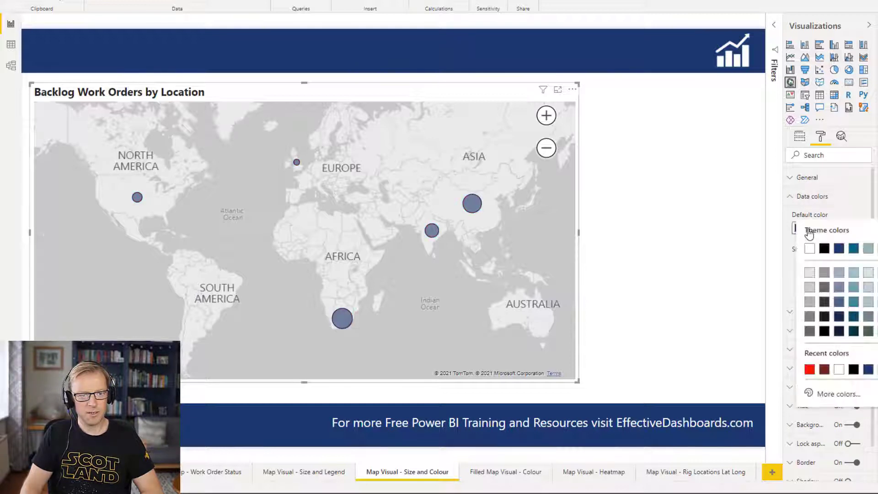
{"action": "left_click", "coordinate": [854, 214]}
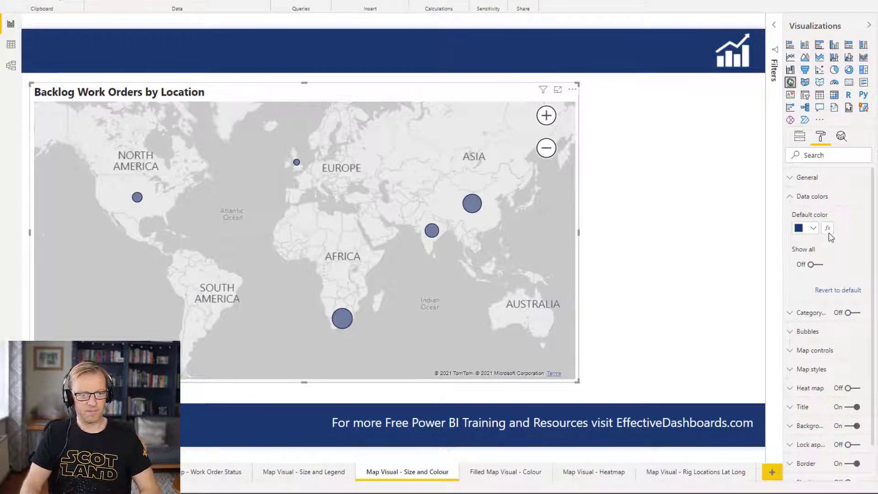
Apply a color scale to the bubbles' default color based on the Backlog Manhours field, from lowest to highest value.
{"action": "left_click", "coordinate": [828, 228]}
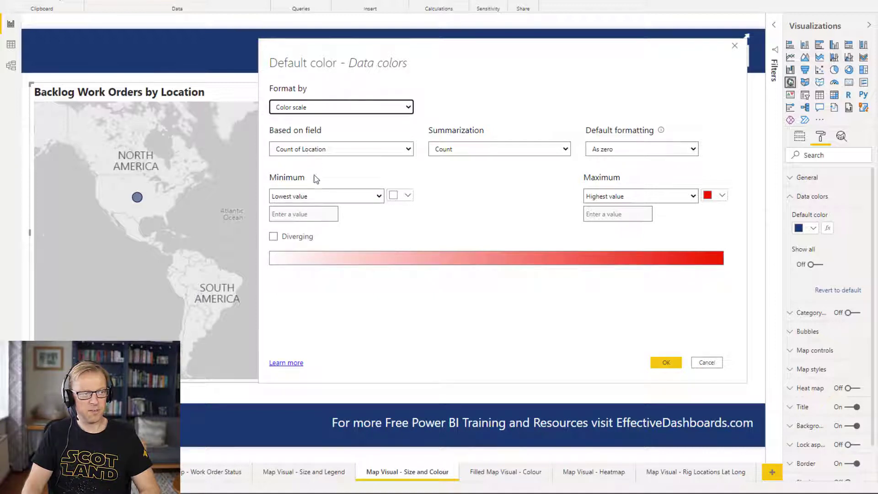
{"action": "left_click", "coordinate": [303, 111]}
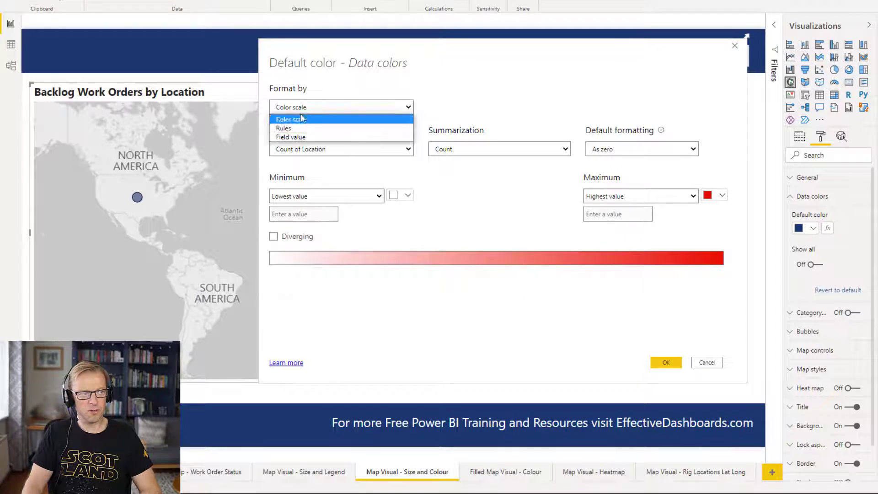
{"action": "left_click", "coordinate": [304, 119]}
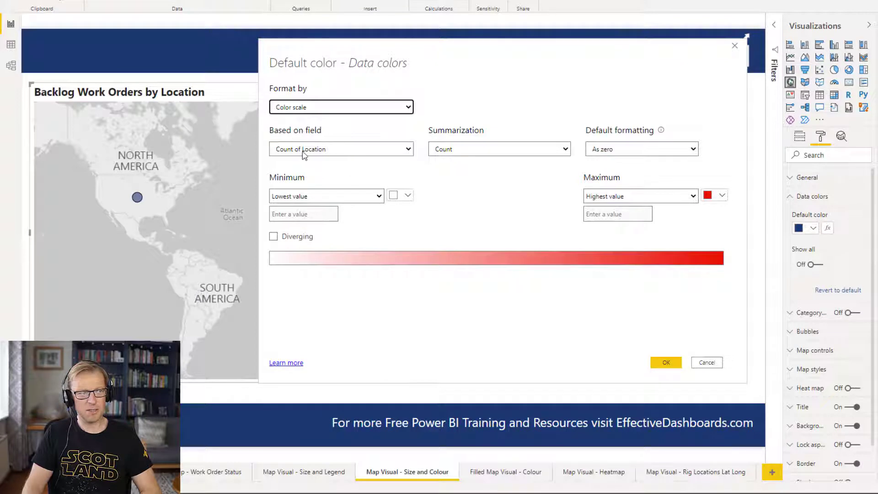
{"action": "left_click", "coordinate": [327, 154]}
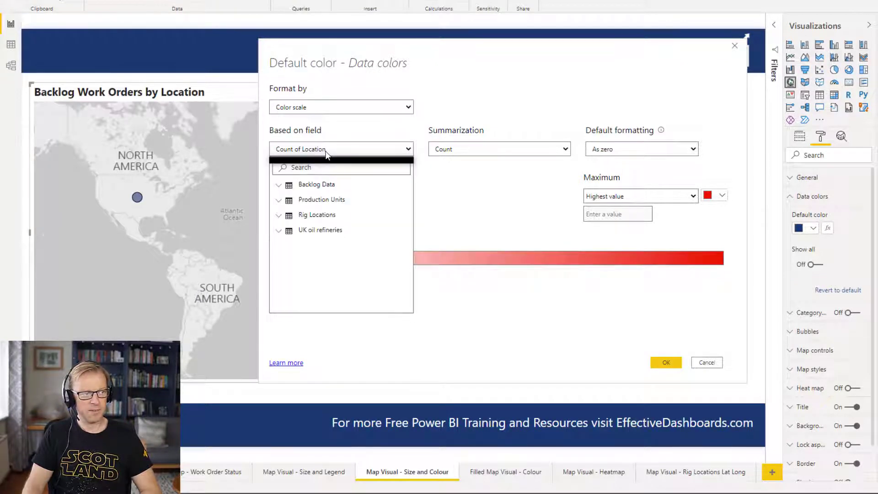
{"action": "left_click", "coordinate": [279, 185]}
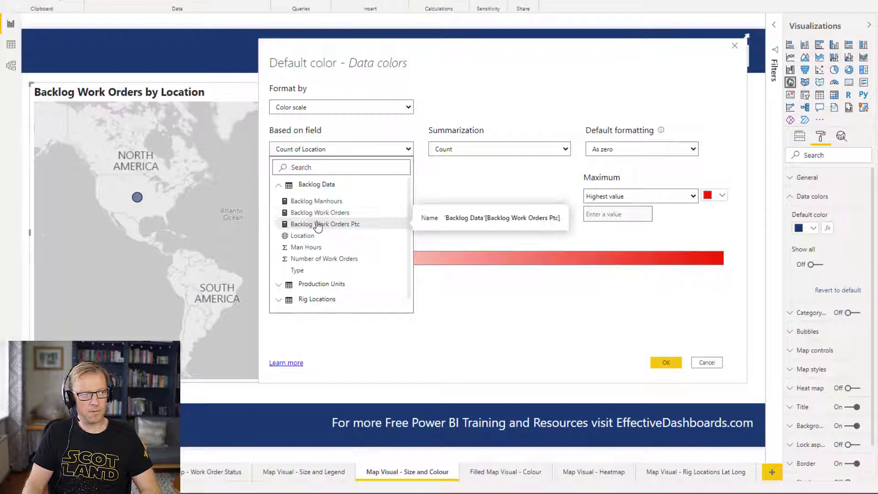
{"action": "left_click", "coordinate": [316, 201]}
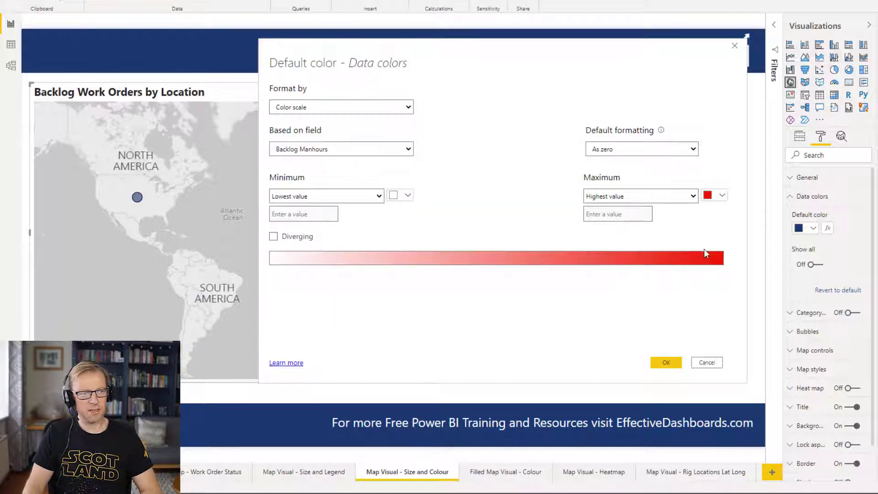
{"action": "left_click", "coordinate": [667, 363]}
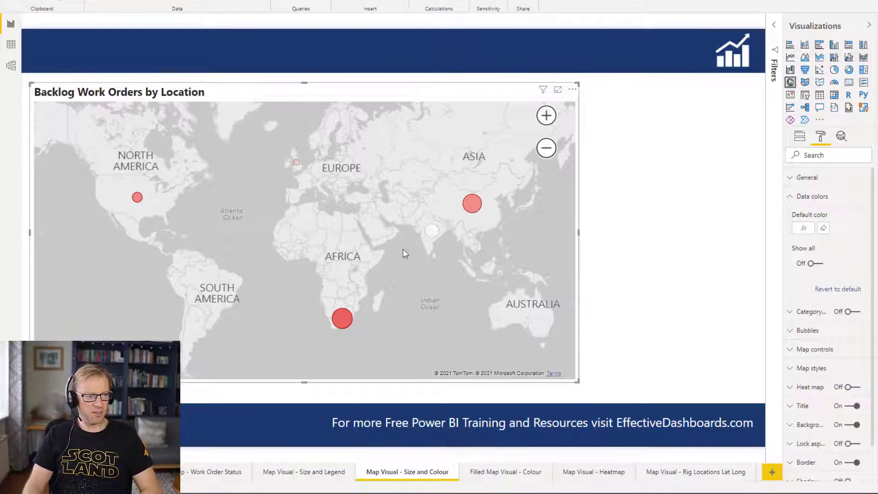
Set the lowest-value color of the bubbles' Backlog Manhours color scale to the light blue-grey theme shade.
{"action": "mouse_move", "coordinate": [435, 236]}
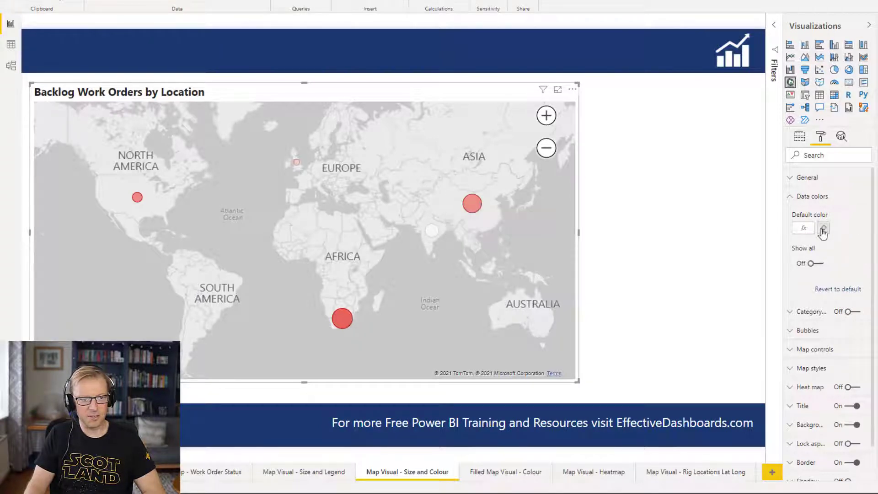
{"action": "left_click", "coordinate": [803, 230]}
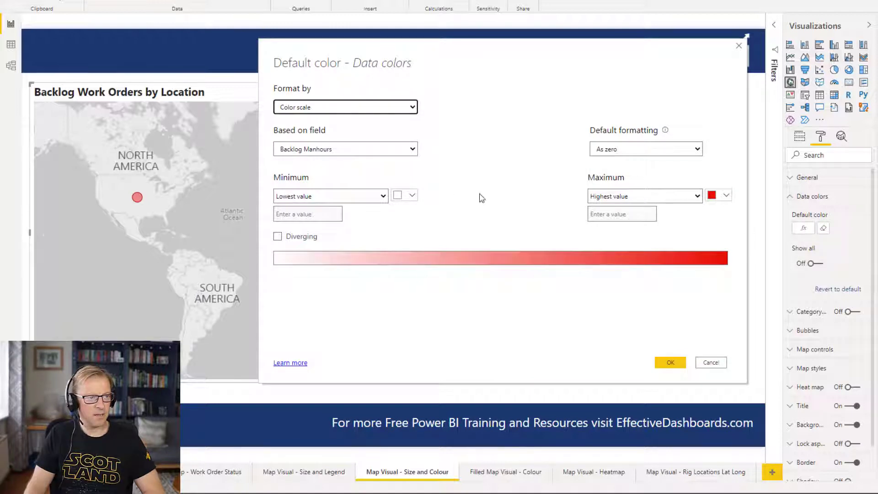
{"action": "left_click", "coordinate": [385, 198]}
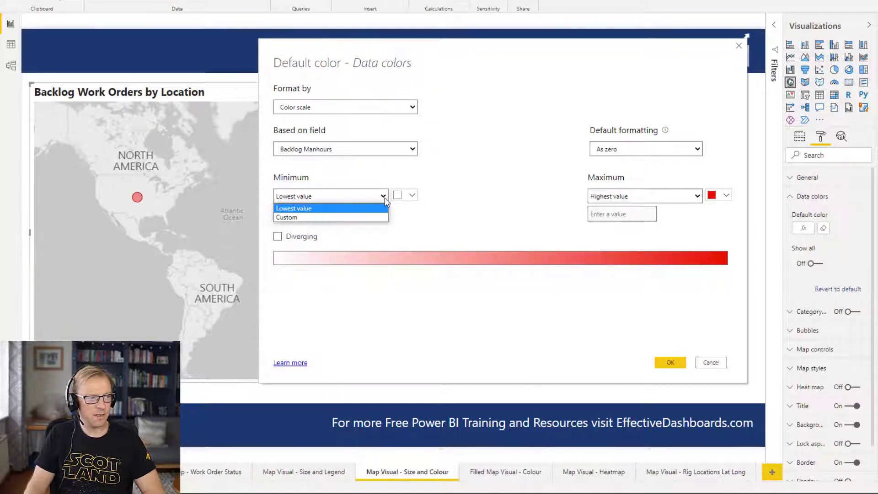
{"action": "left_click", "coordinate": [411, 196]}
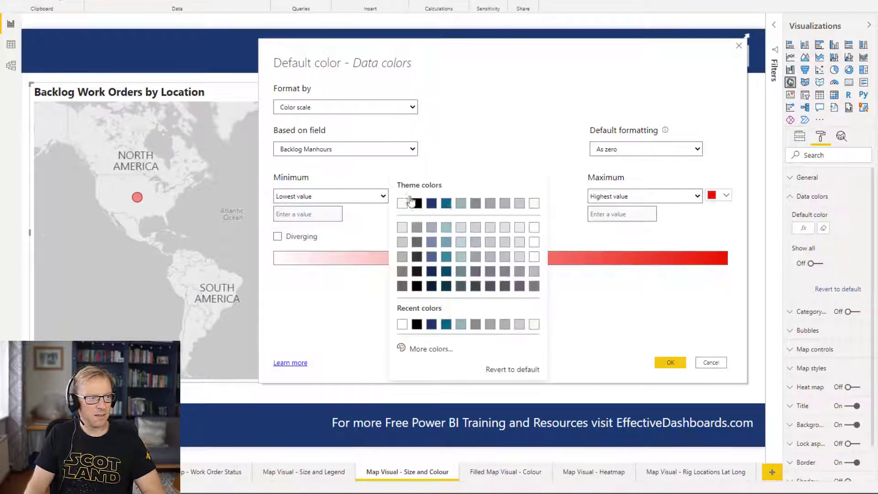
{"action": "left_click", "coordinate": [431, 231]}
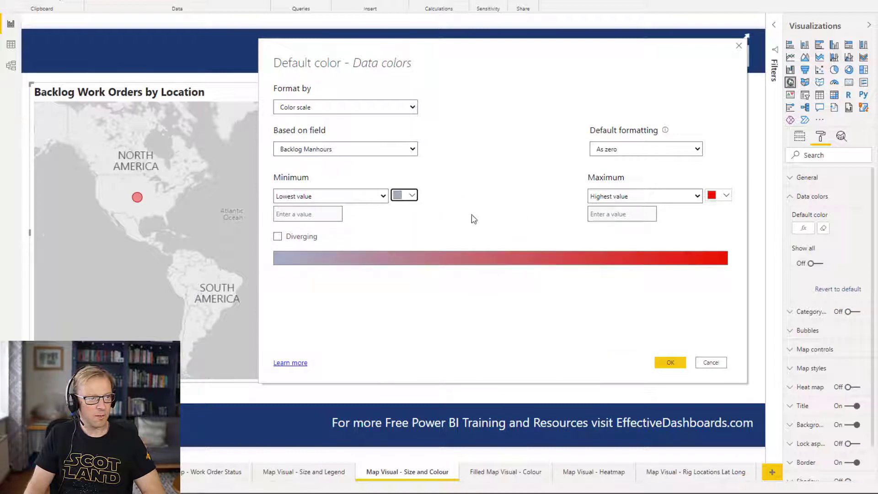
{"action": "left_click", "coordinate": [671, 362]}
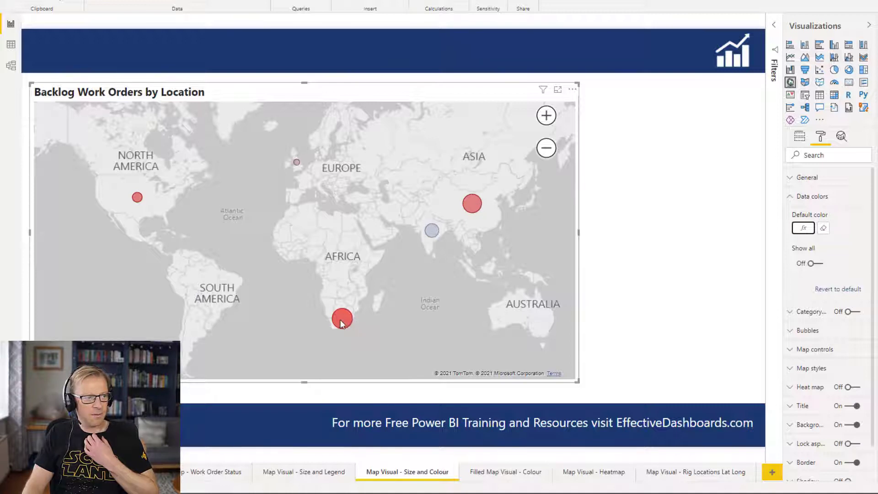
Check the bubbles' details on the map and add the Backlog Manhours field to its tooltips.
{"action": "mouse_move", "coordinate": [341, 323]}
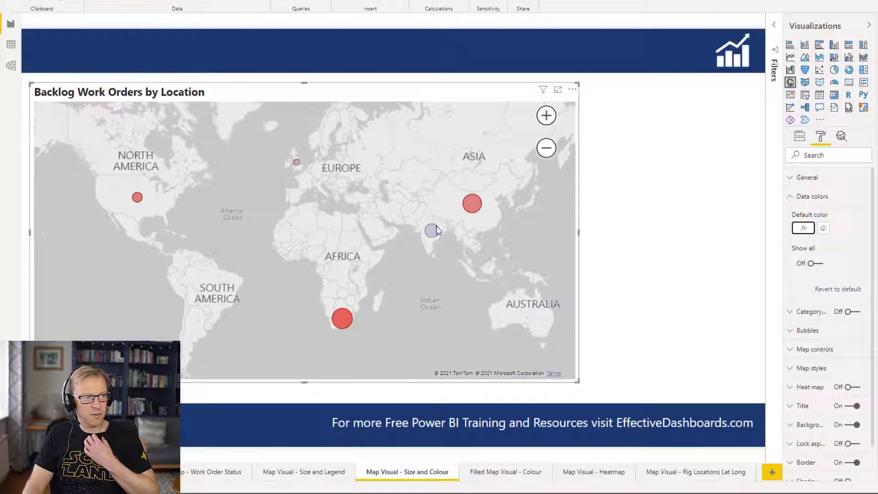
{"action": "mouse_move", "coordinate": [479, 208]}
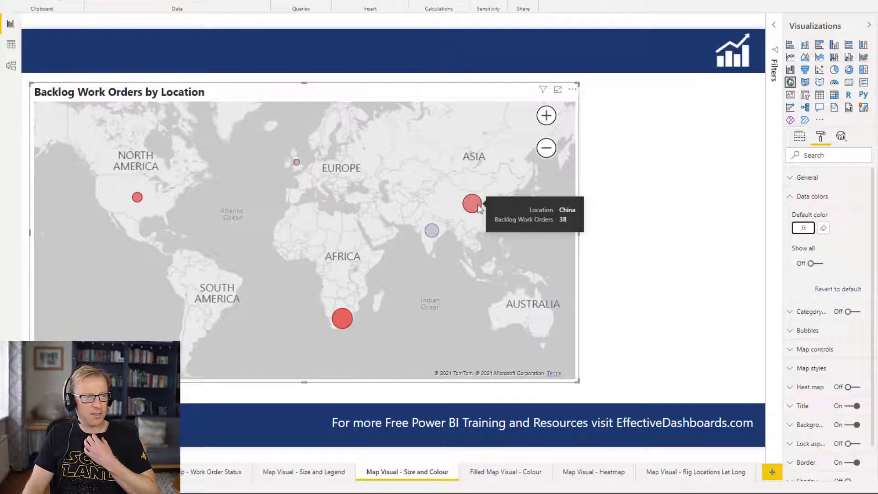
{"action": "left_click", "coordinate": [801, 136]}
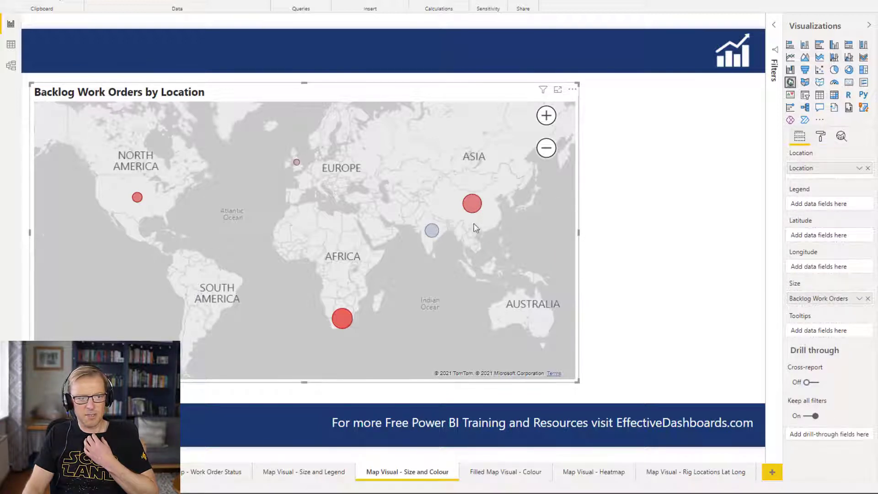
{"action": "mouse_move", "coordinate": [432, 230]}
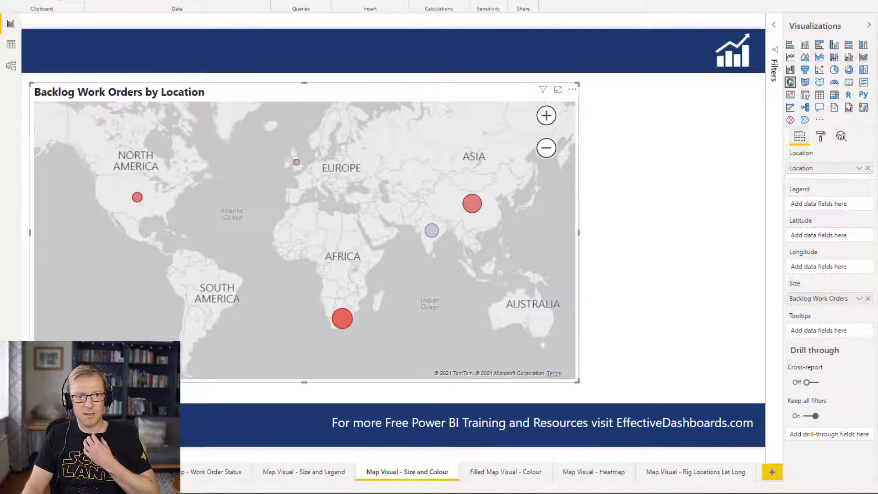
{"action": "left_click_drag", "start_coordinate": [872, 133], "coordinate": [832, 335]}
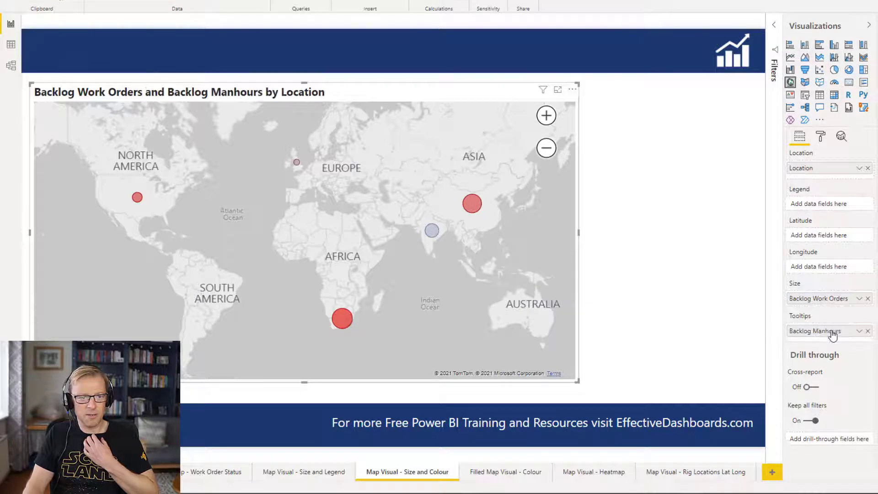
Try using the Type field as the map's legend and remove it again.
{"action": "mouse_move", "coordinate": [476, 207]}
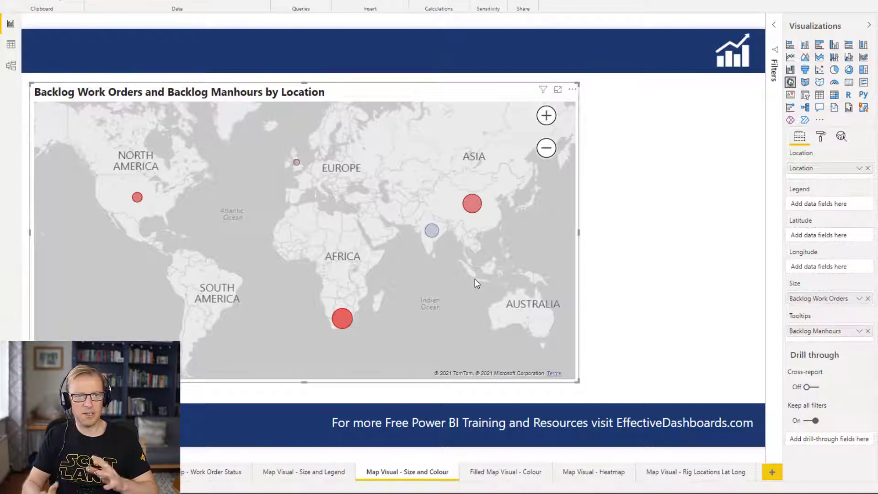
{"action": "left_click_drag", "start_coordinate": [860, 199], "coordinate": [833, 202]}
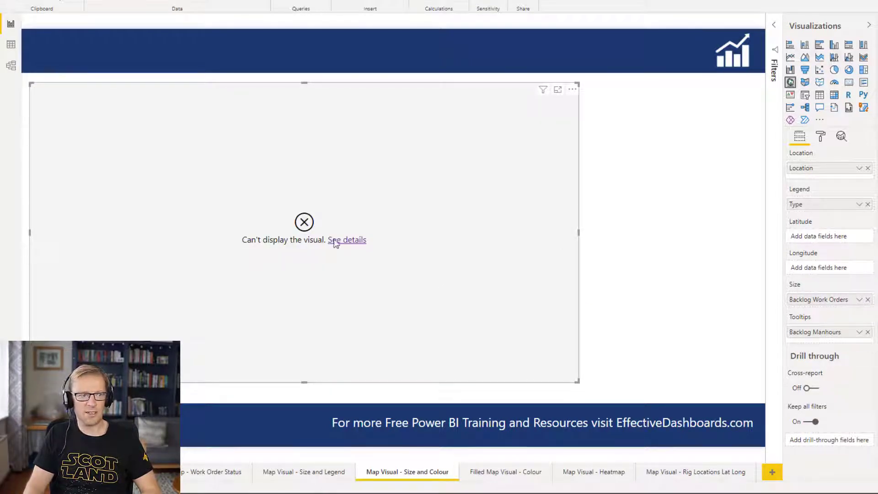
{"action": "left_click", "coordinate": [868, 205]}
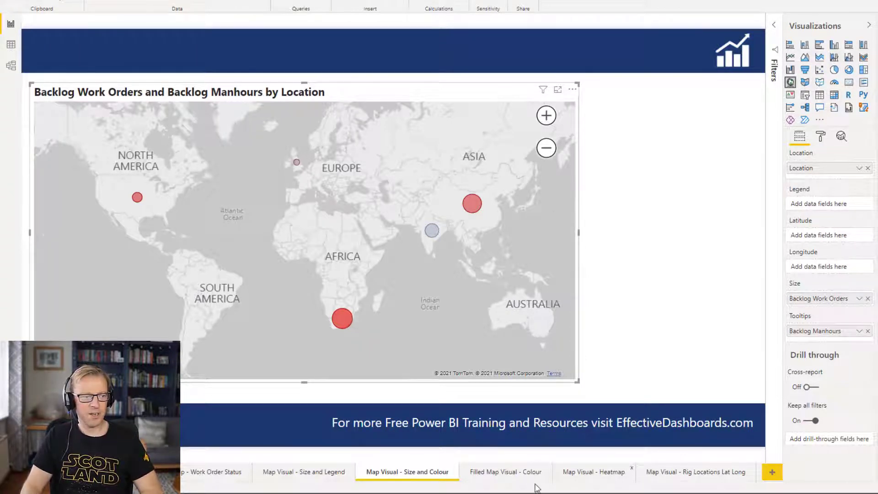
Convert the Location bubble map to a filled map and check the tooltips of the shaded countries, including China and the UK.
{"action": "left_click", "coordinate": [806, 84]}
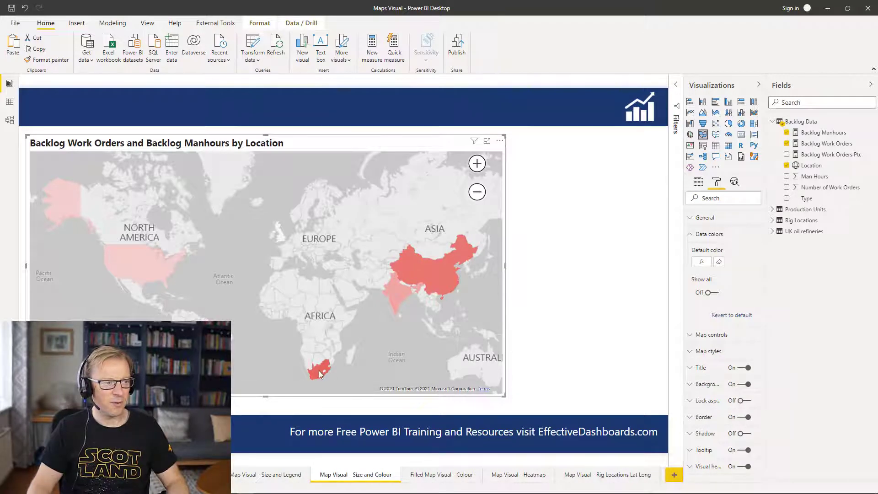
{"action": "mouse_move", "coordinate": [428, 273]}
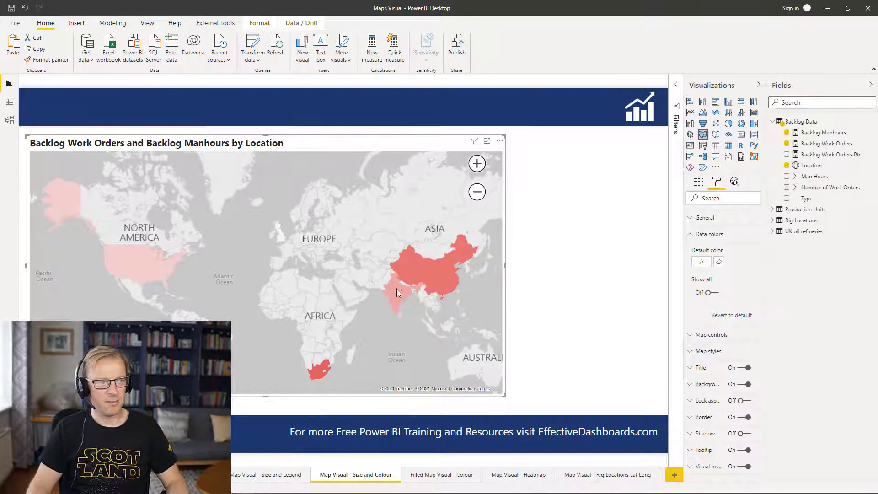
{"action": "mouse_move", "coordinate": [396, 290]}
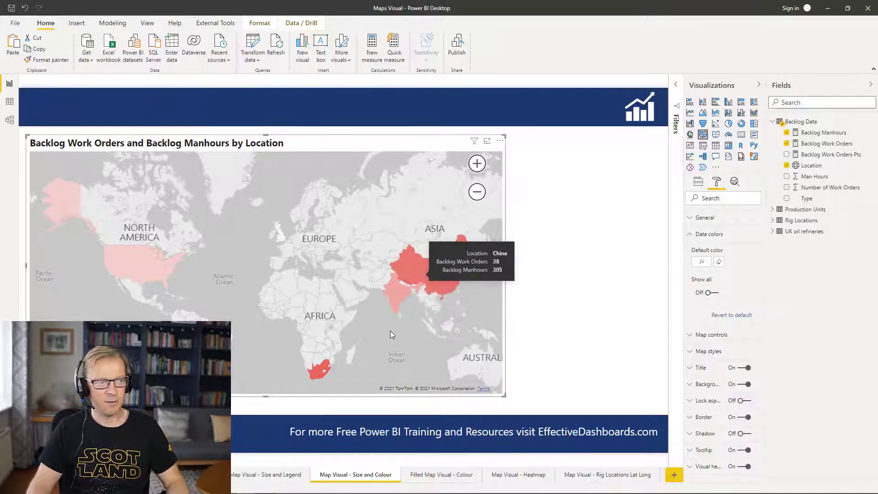
{"action": "mouse_move", "coordinate": [323, 366]}
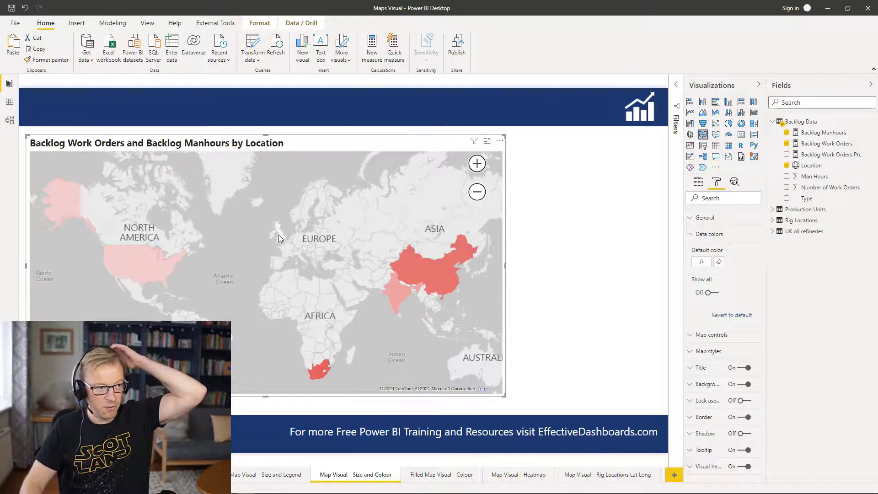
{"action": "mouse_move", "coordinate": [280, 238]}
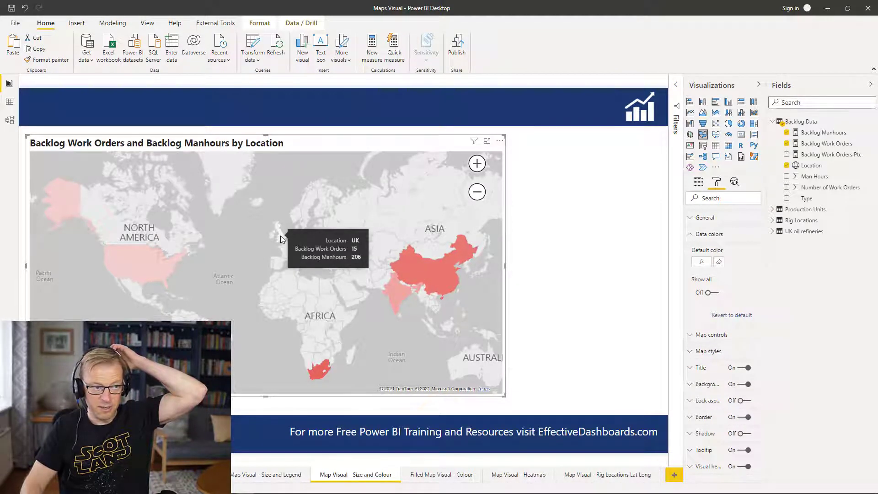
Set the lowest-value color of the filled map's Backlog Work Orders color scale to the light blue-grey theme shade.
{"action": "left_click", "coordinate": [702, 263]}
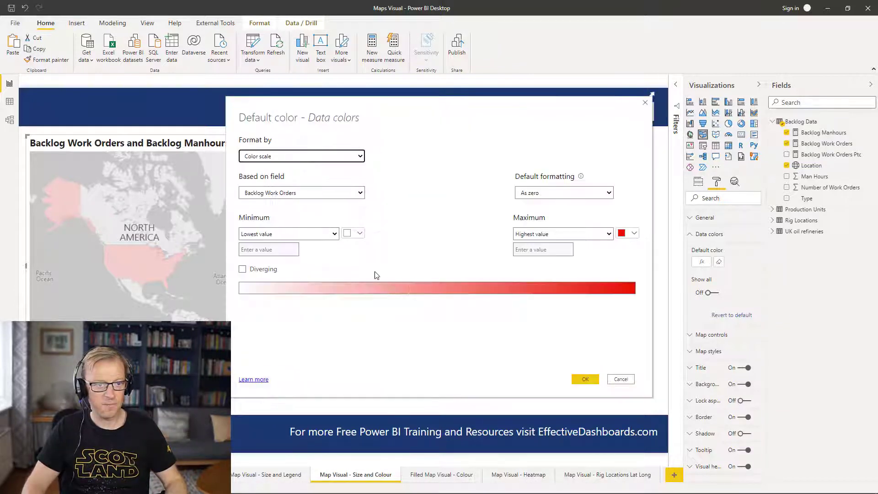
{"action": "left_click", "coordinate": [360, 233]}
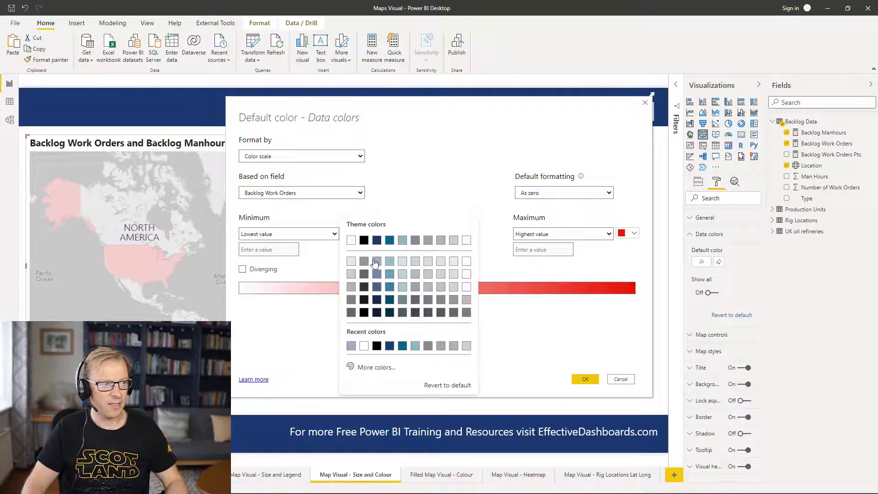
{"action": "left_click", "coordinate": [376, 262]}
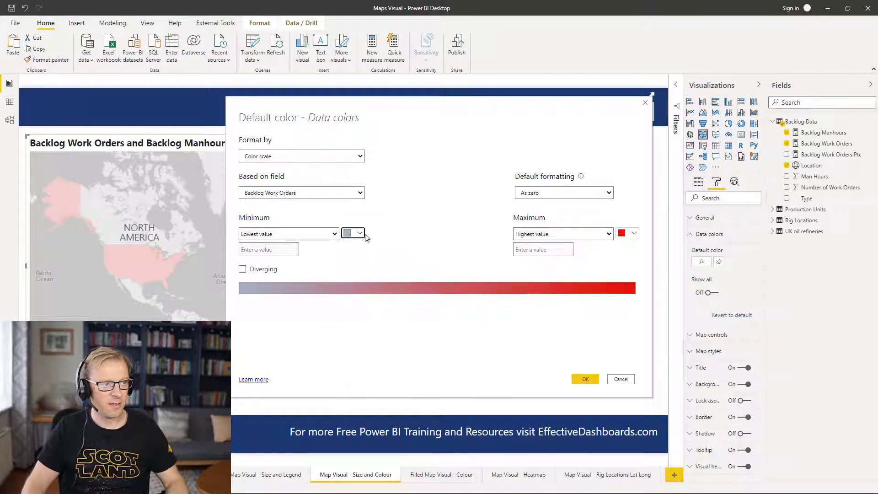
{"action": "left_click", "coordinate": [585, 380]}
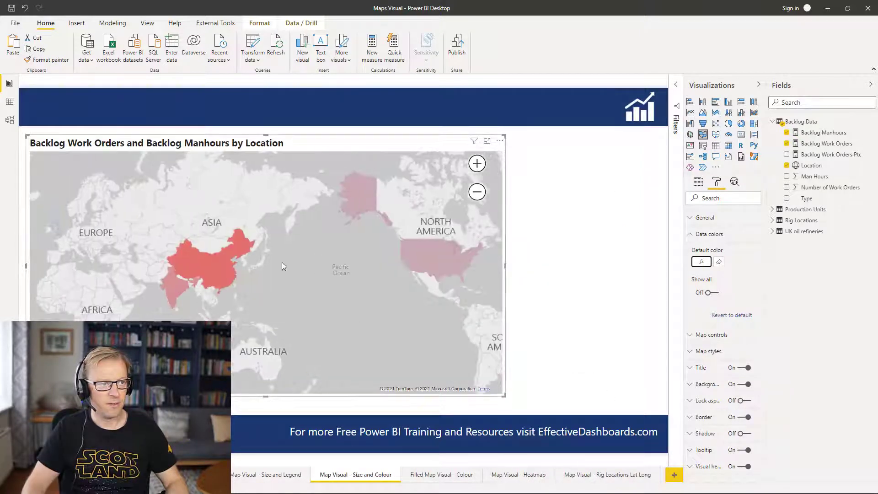
{"action": "left_click_drag", "start_coordinate": [282, 265], "coordinate": [501, 262]}
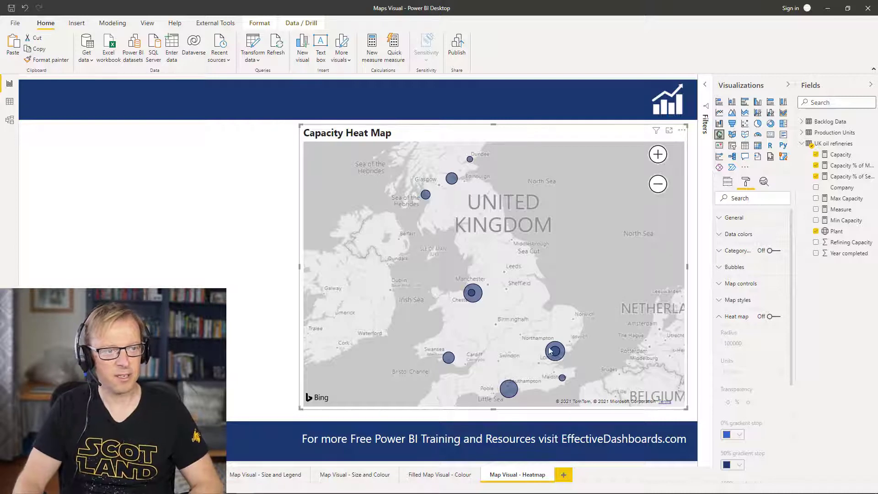
Examine the plant tooltips and assigned fields of the Capacity Heat Map on the Map Visual - Heatmap page.
{"action": "mouse_move", "coordinate": [557, 355]}
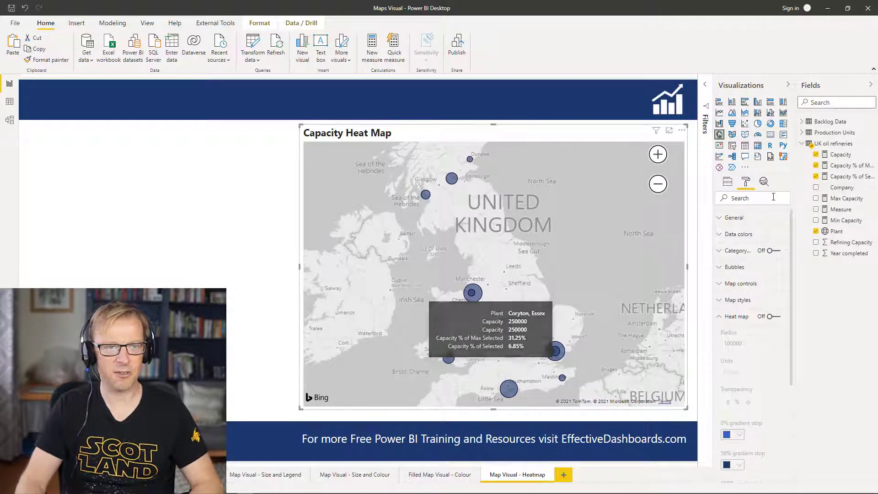
{"action": "left_click", "coordinate": [728, 181]}
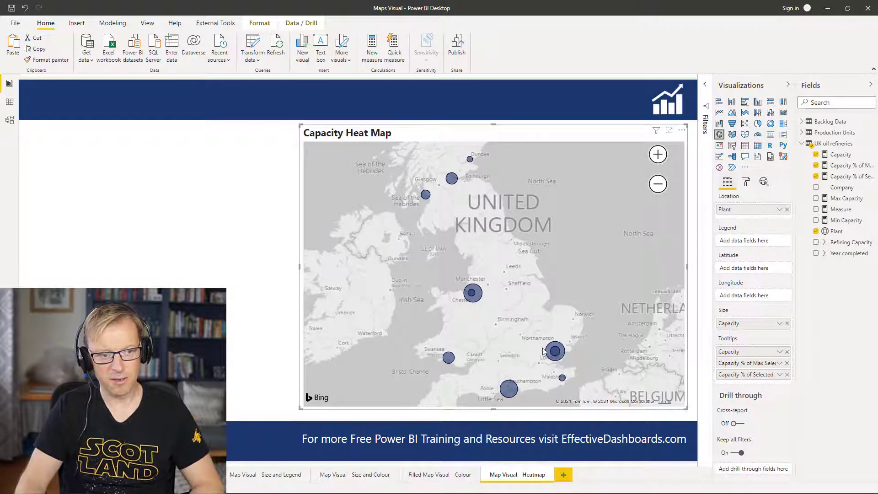
{"action": "mouse_move", "coordinate": [555, 353]}
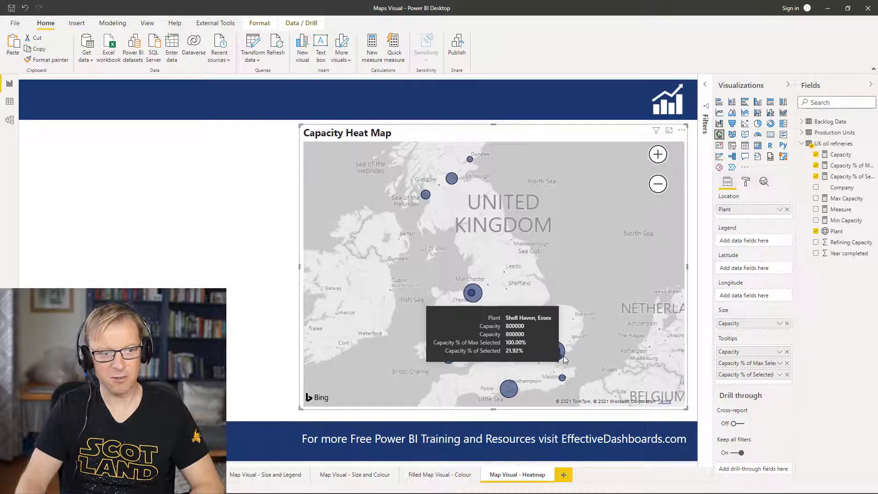
{"action": "mouse_move", "coordinate": [515, 389]}
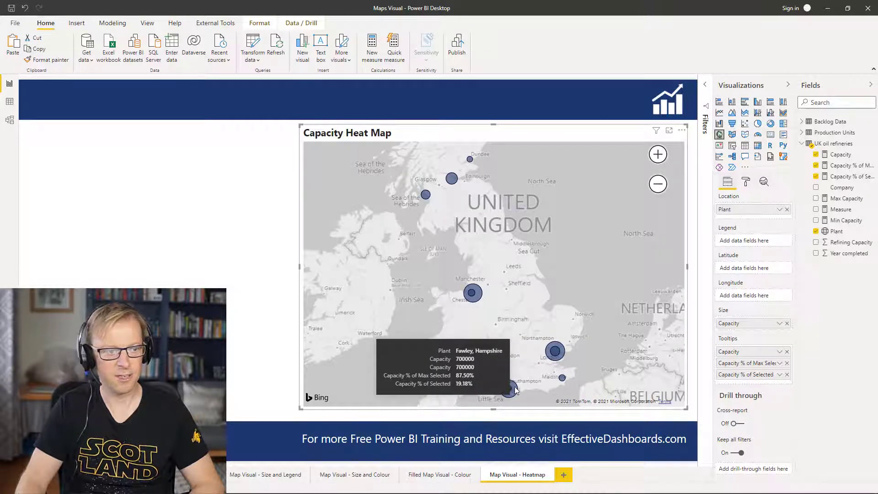
{"action": "mouse_move", "coordinate": [474, 296]}
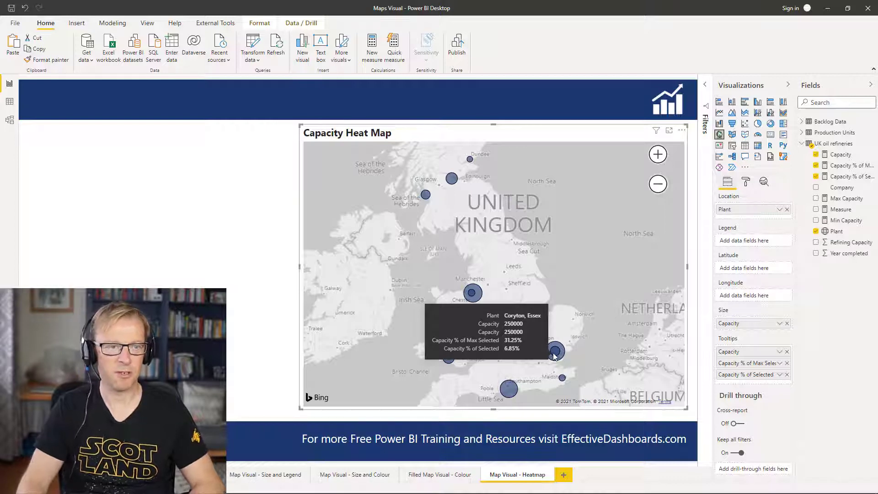
{"action": "left_click", "coordinate": [746, 183]}
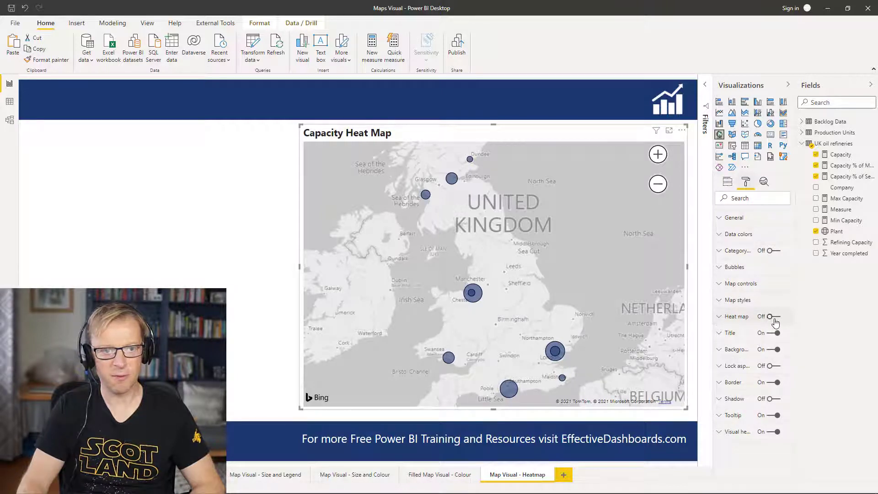
{"action": "left_click", "coordinate": [727, 183]}
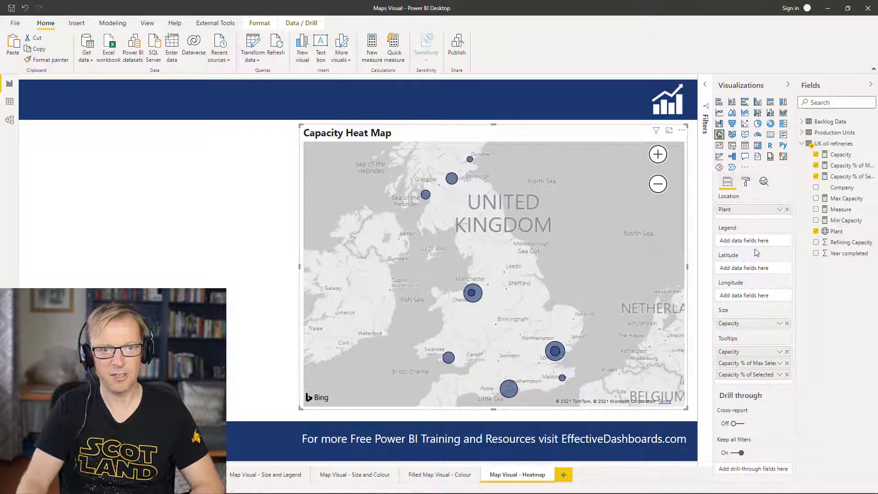
Turn on the heat map option for the Capacity Heat Map visual and keep Meters as its radius unit.
{"action": "left_click", "coordinate": [745, 182]}
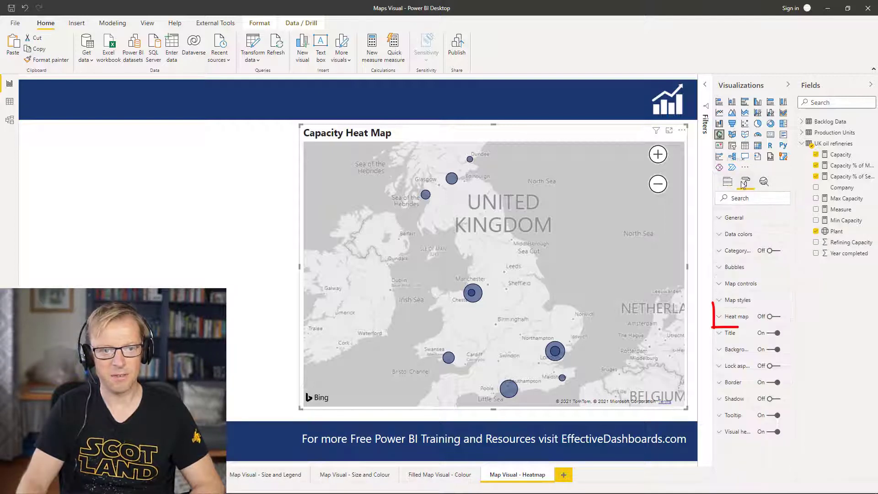
{"action": "left_click", "coordinate": [773, 316]}
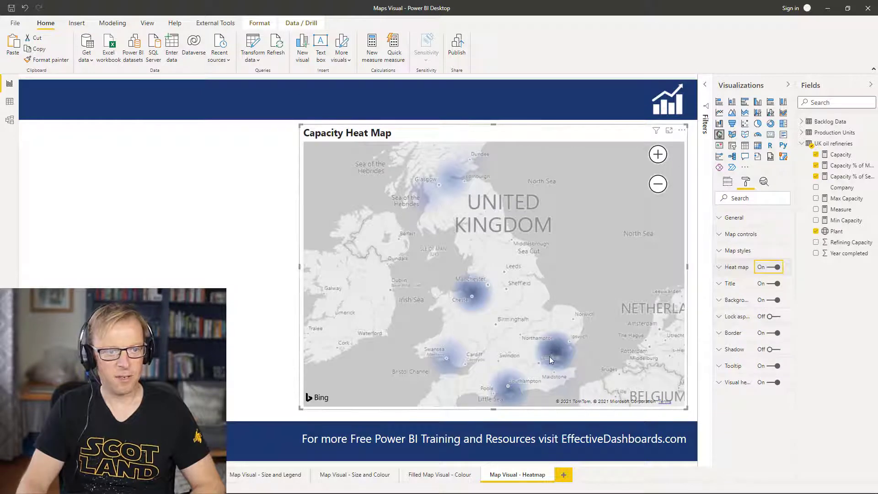
{"action": "left_click", "coordinate": [734, 267]}
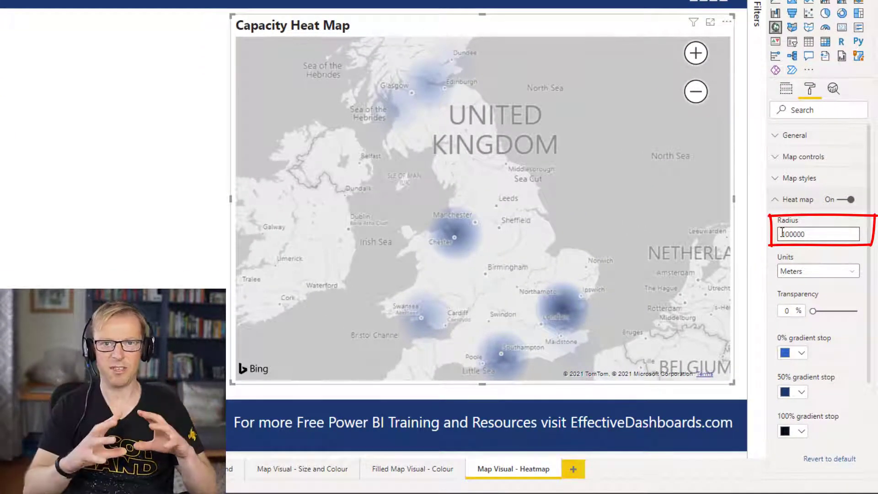
{"action": "left_click", "coordinate": [792, 273]}
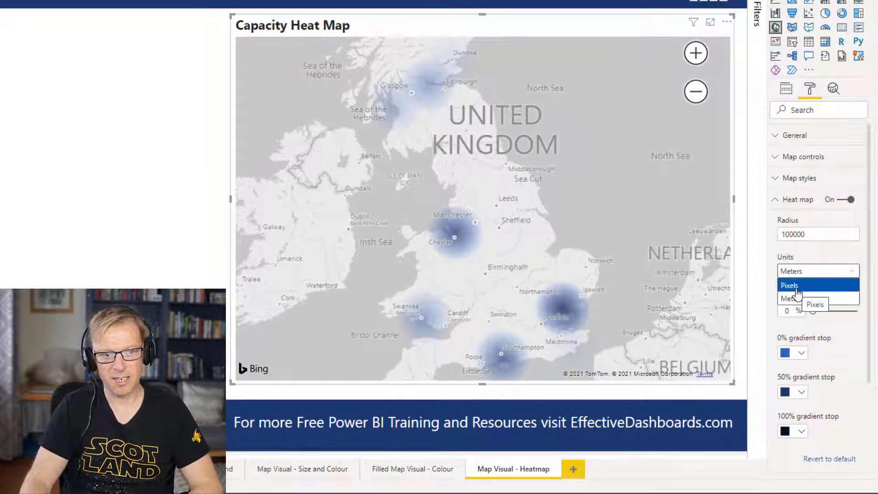
{"action": "left_click", "coordinate": [799, 299]}
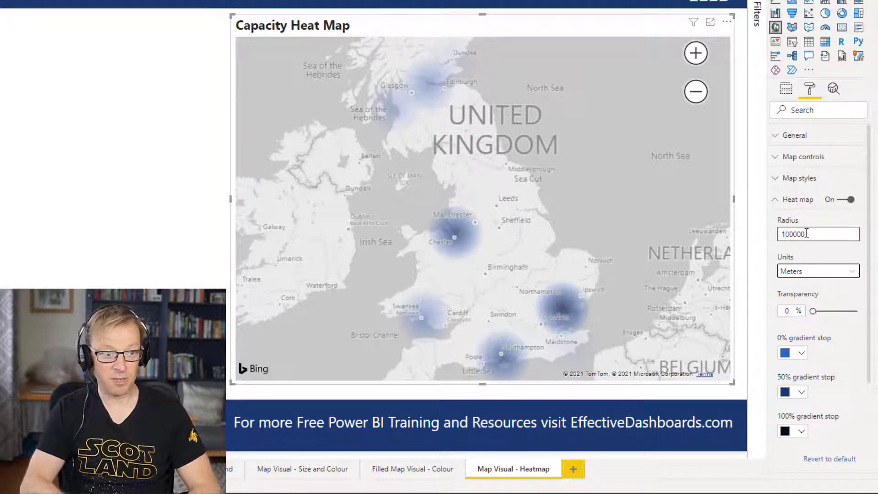
{"action": "key", "text": "Return"}
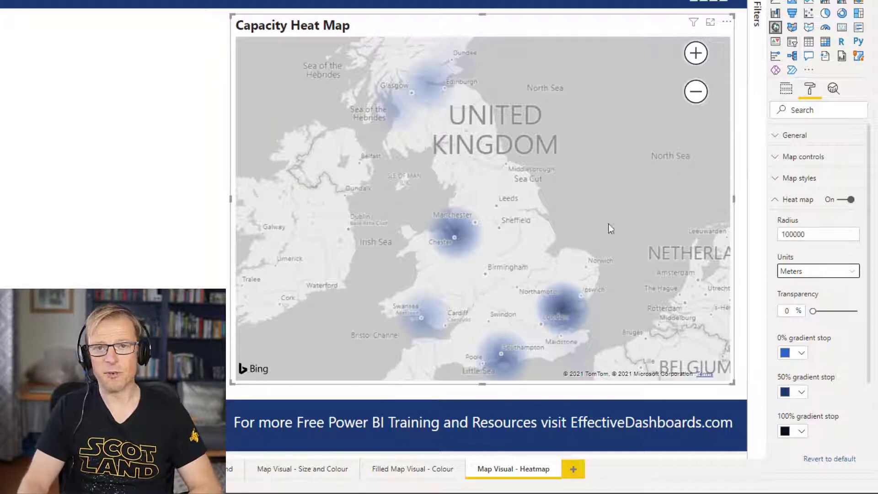
Turn off the map style labels on the Capacity Heat Map.
{"action": "left_click", "coordinate": [696, 92]}
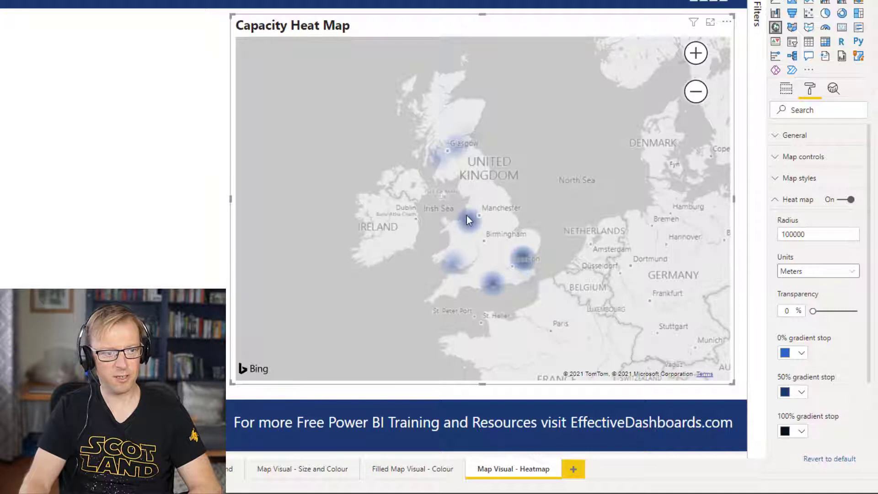
{"action": "left_click", "coordinate": [789, 161]}
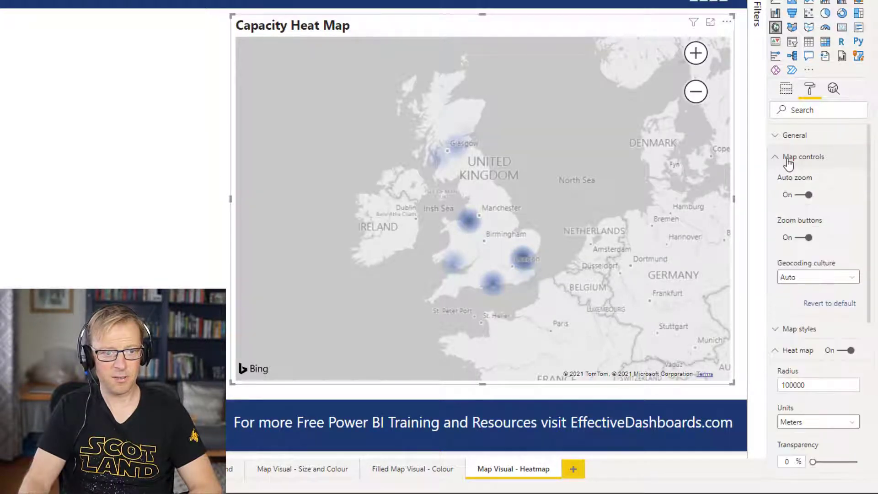
{"action": "left_click", "coordinate": [789, 161]}
{"action": "left_click", "coordinate": [780, 178]}
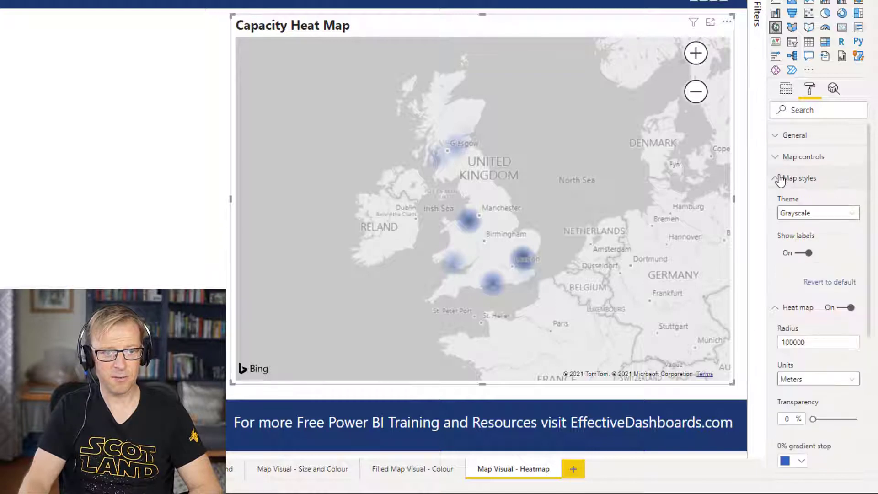
{"action": "left_click", "coordinate": [809, 253]}
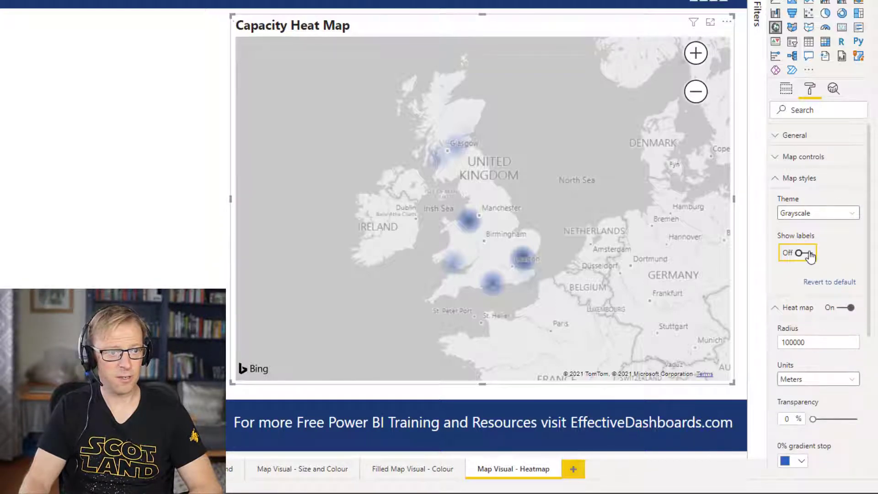
{"action": "left_click_drag", "start_coordinate": [580, 205], "coordinate": [592, 149]}
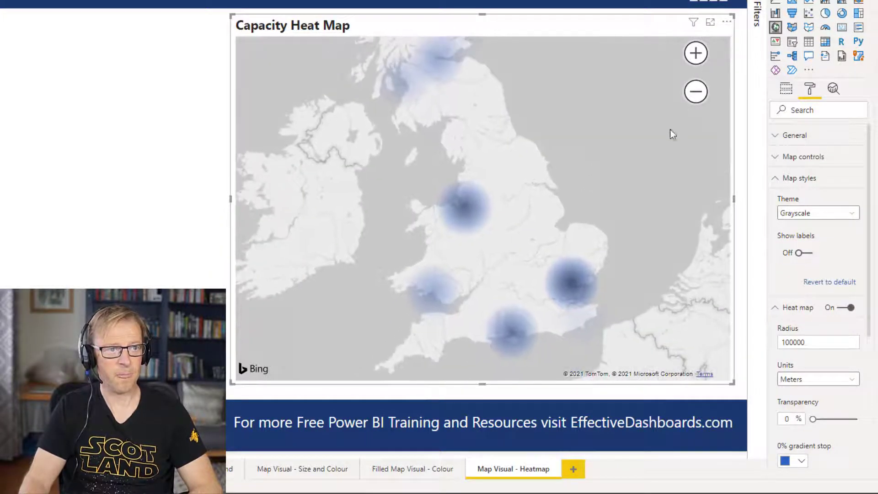
{"action": "left_click", "coordinate": [697, 93]}
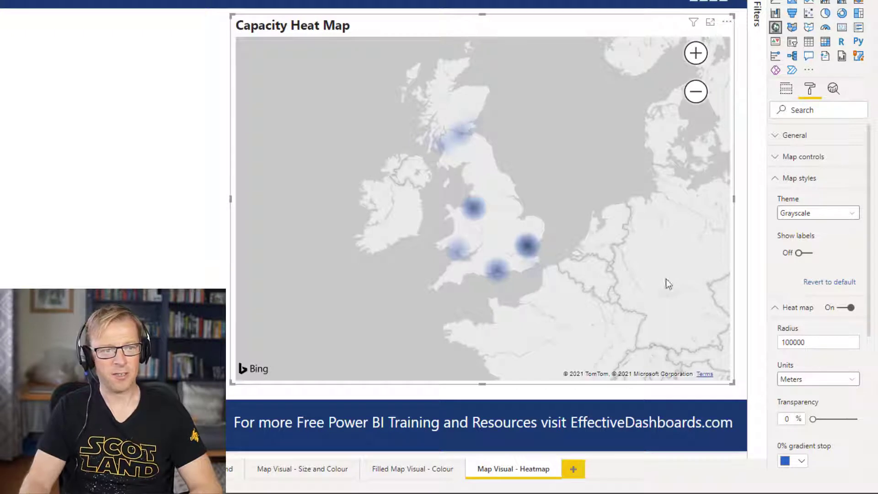
Set the heat map radius to 150000 meters and check the spots on a wider area.
{"action": "left_click", "coordinate": [798, 341]}
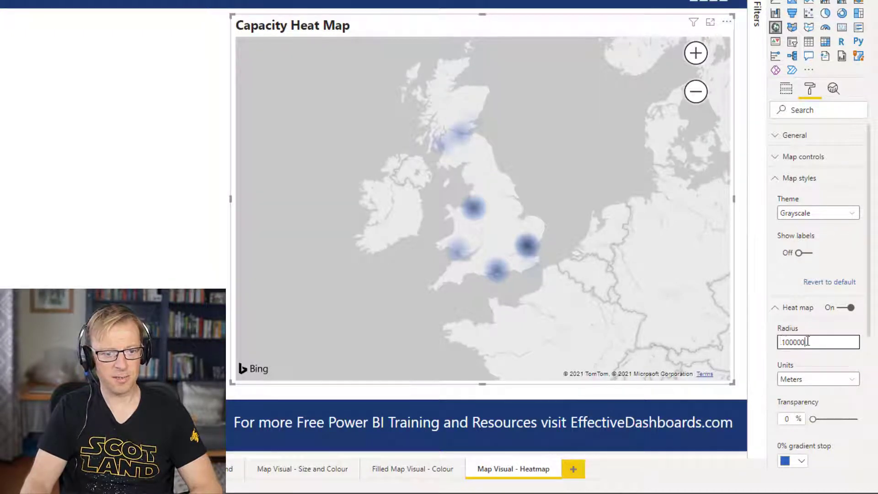
{"action": "left_click", "coordinate": [784, 342]}
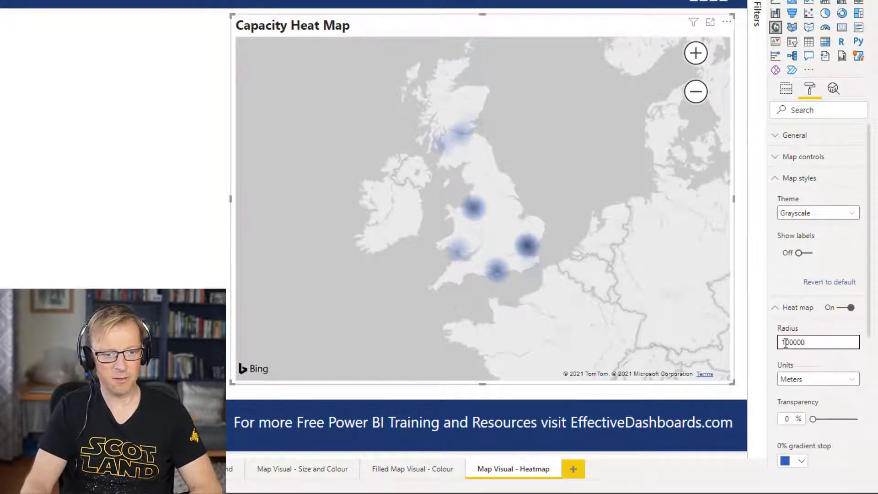
{"action": "key", "text": "Delete"}
{"action": "type", "text": "5"}
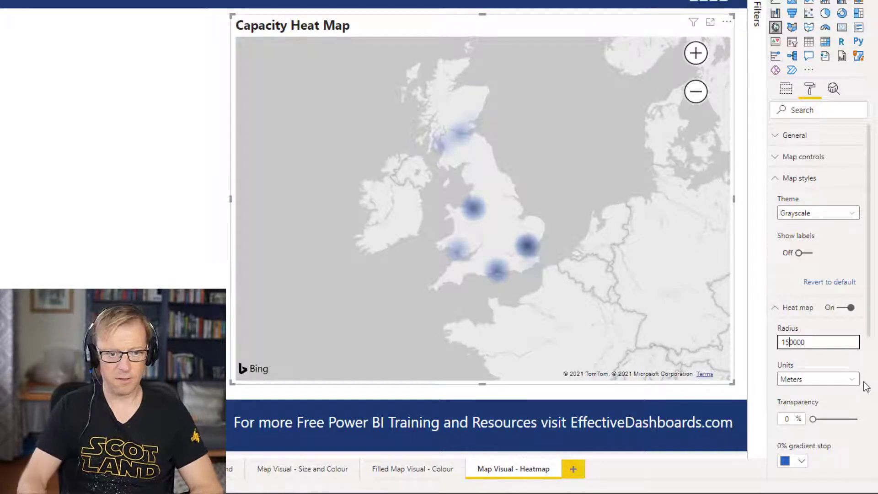
{"action": "key", "text": "Return"}
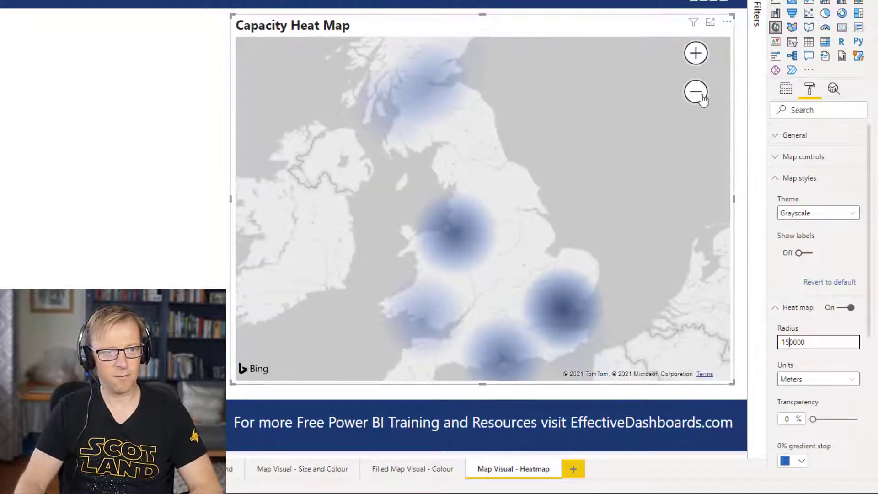
{"action": "left_click", "coordinate": [696, 93]}
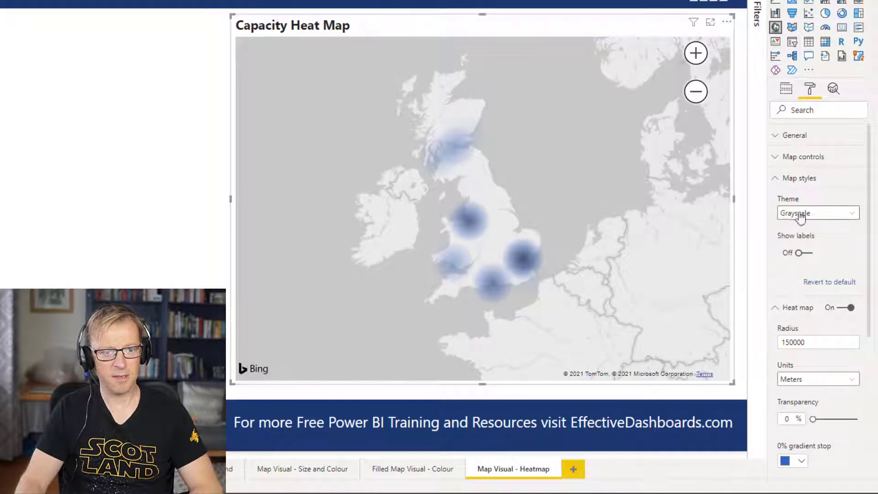
Switch the heat map radius units to Pixels and compare the shading at two zoom levels.
{"action": "left_click", "coordinate": [804, 384]}
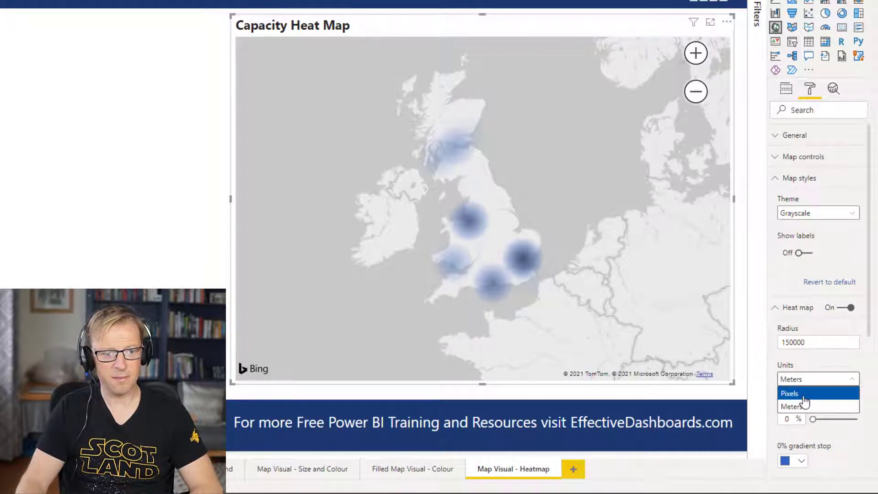
{"action": "left_click", "coordinate": [804, 396]}
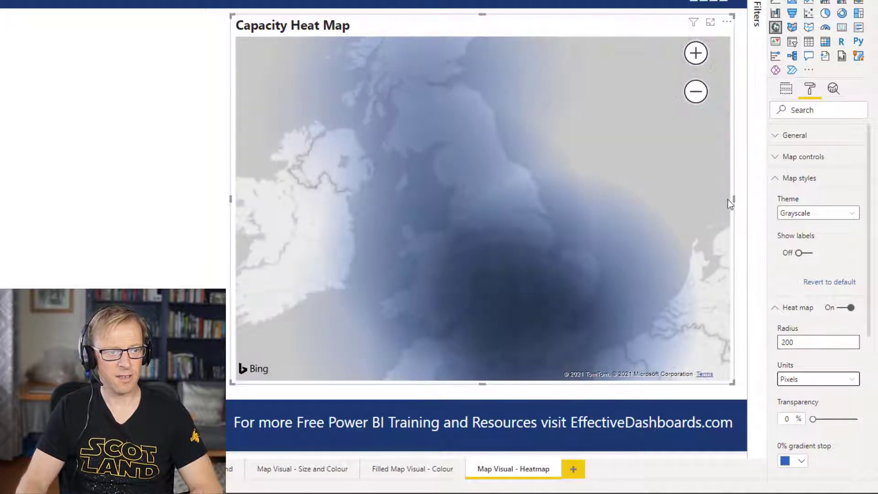
{"action": "left_click", "coordinate": [692, 90]}
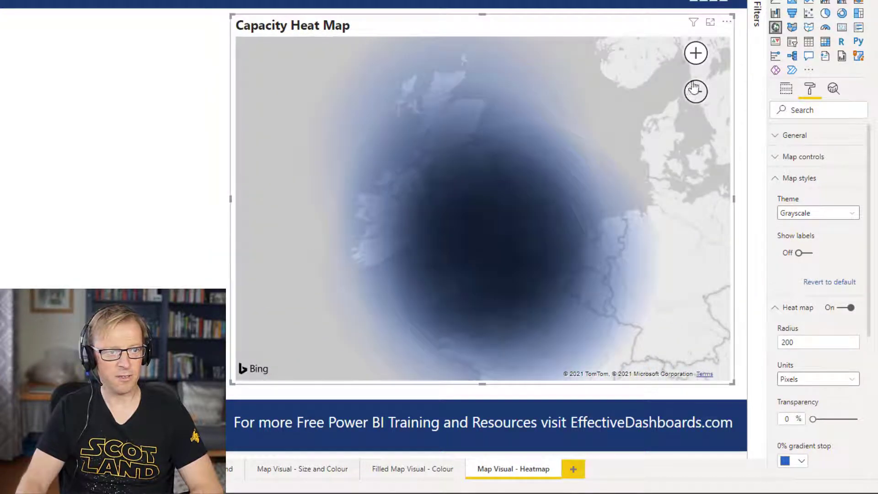
{"action": "left_click", "coordinate": [697, 55]}
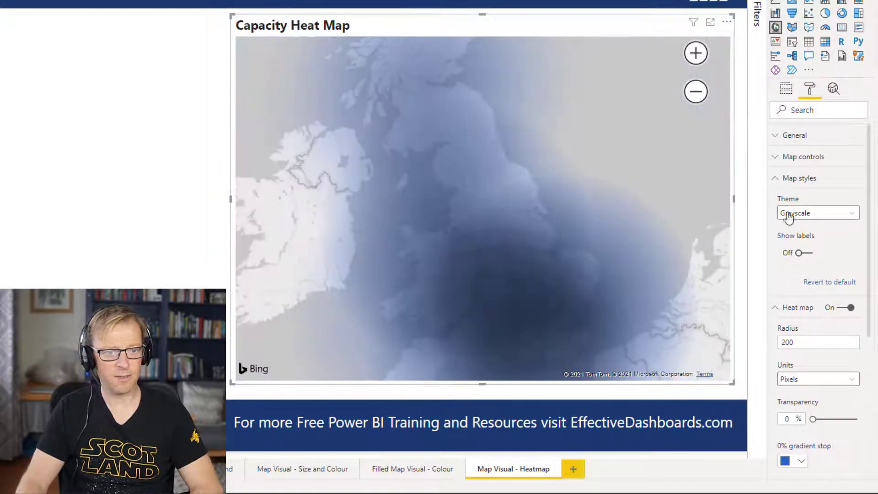
Set the heat map radius to 10 pixels and compare the spots at closer and wider zoom levels.
{"action": "left_click", "coordinate": [796, 343]}
{"action": "double_click", "coordinate": [796, 342]}
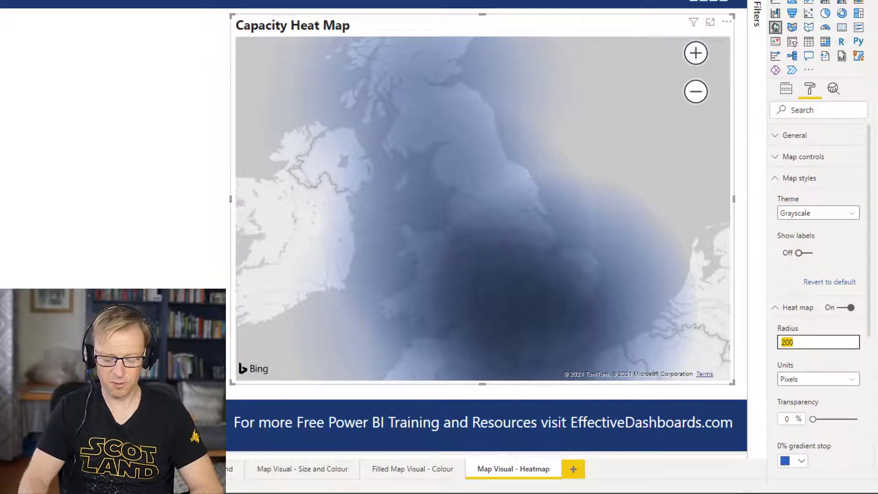
{"action": "type", "text": "10"}
{"action": "key", "text": "Return"}
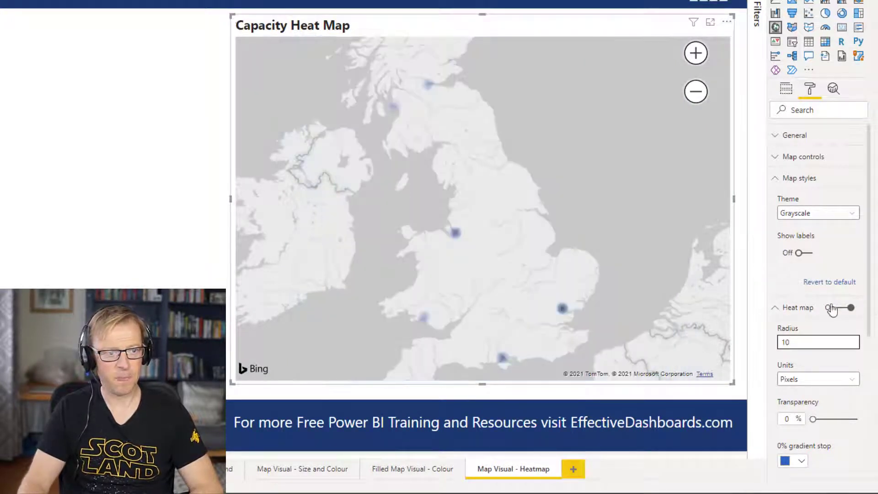
{"action": "left_click", "coordinate": [697, 54]}
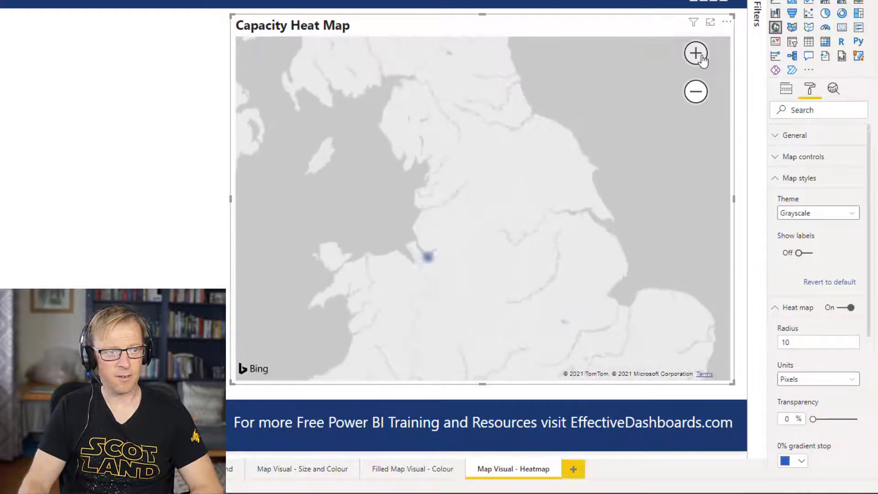
{"action": "left_click", "coordinate": [696, 91]}
{"action": "left_click", "coordinate": [696, 92]}
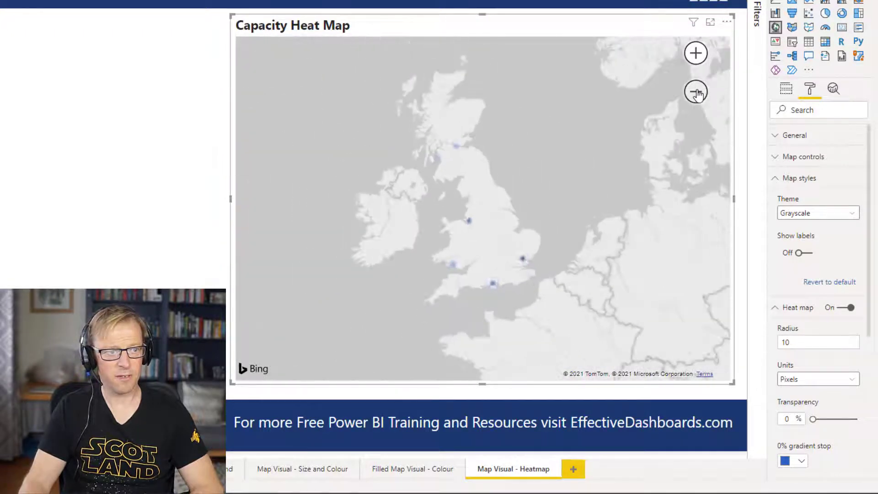
{"action": "left_click", "coordinate": [696, 91]}
{"action": "left_click", "coordinate": [696, 91]}
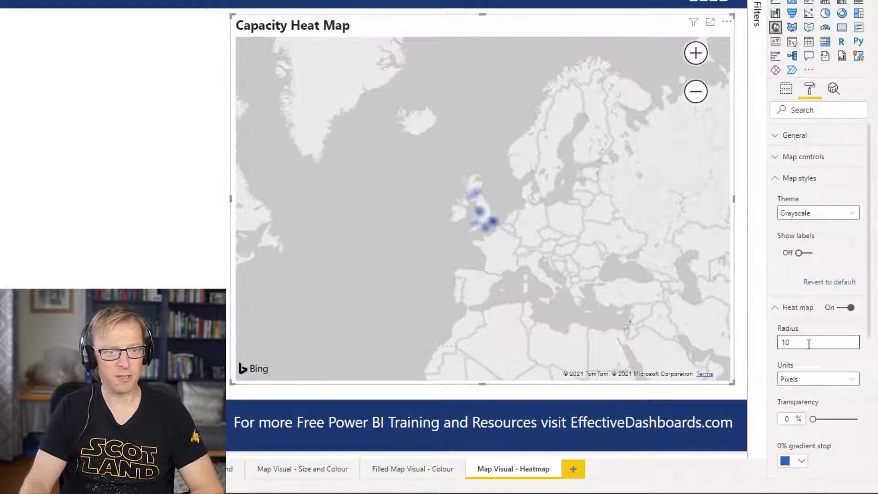
Set the heat map radius to 30 pixels and compare how the spots scale between zoom levels.
{"action": "left_click", "coordinate": [784, 342]}
{"action": "double_click", "coordinate": [784, 342]}
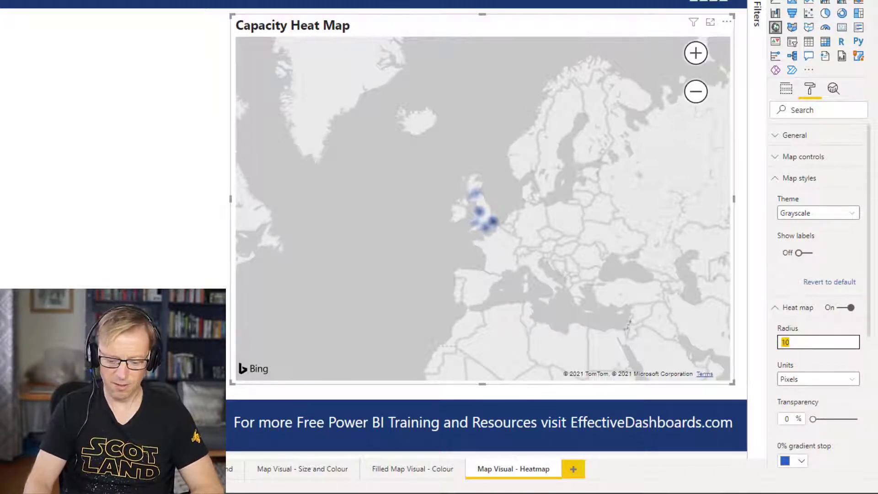
{"action": "type", "text": "30"}
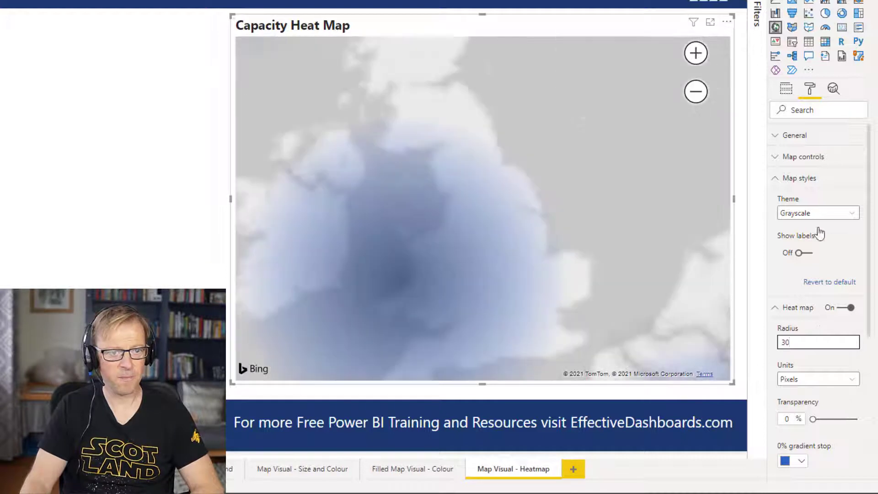
{"action": "left_click", "coordinate": [694, 93]}
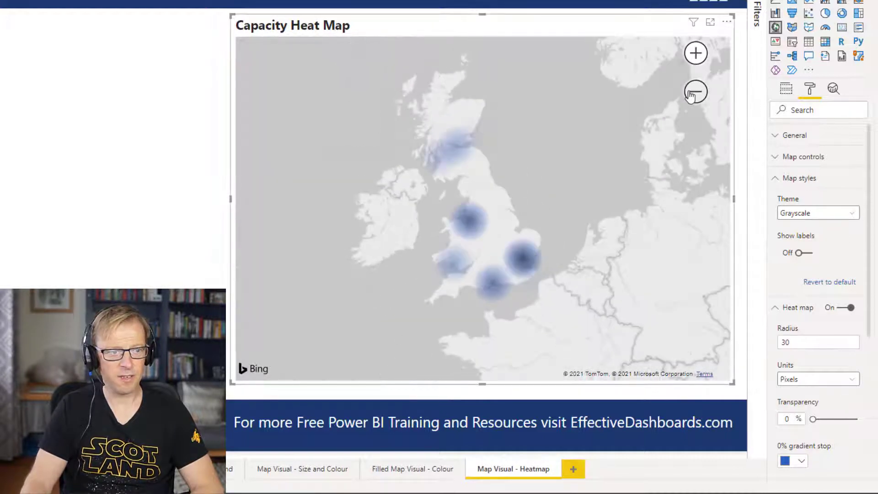
{"action": "left_click", "coordinate": [695, 93]}
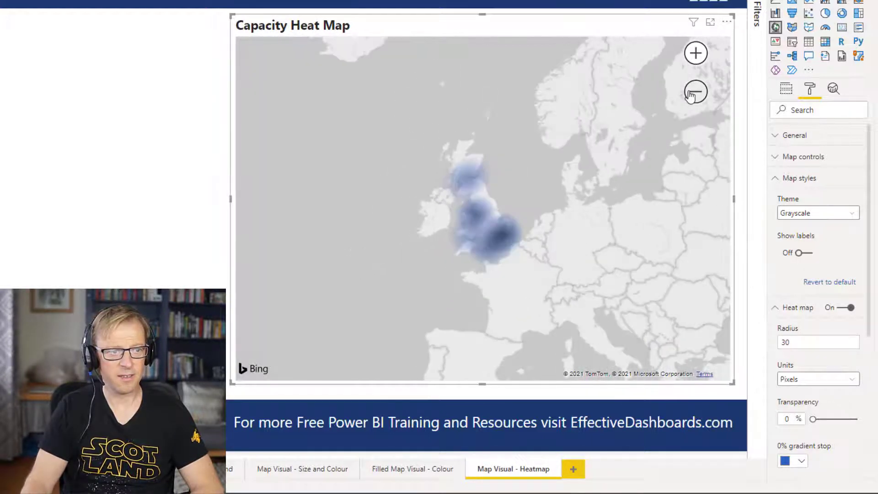
{"action": "left_click", "coordinate": [695, 54]}
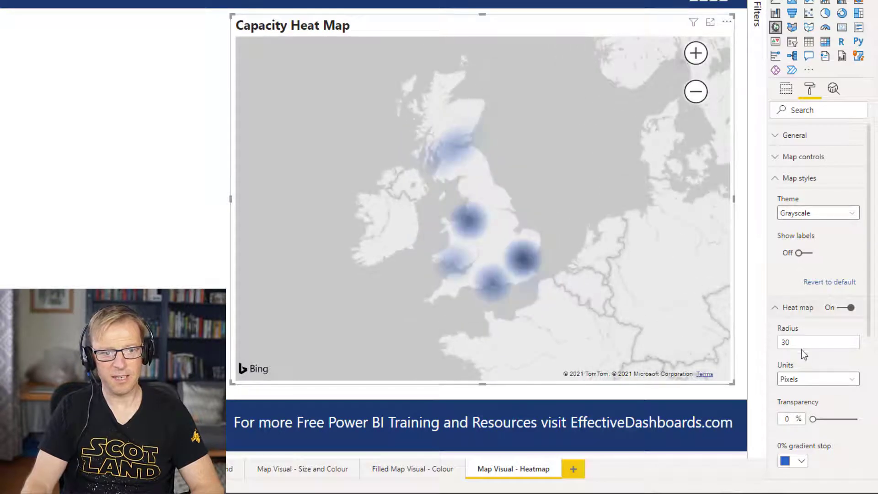
Switch the heat map radius units to Meters and set the radius to 100000.
{"action": "left_click", "coordinate": [798, 382]}
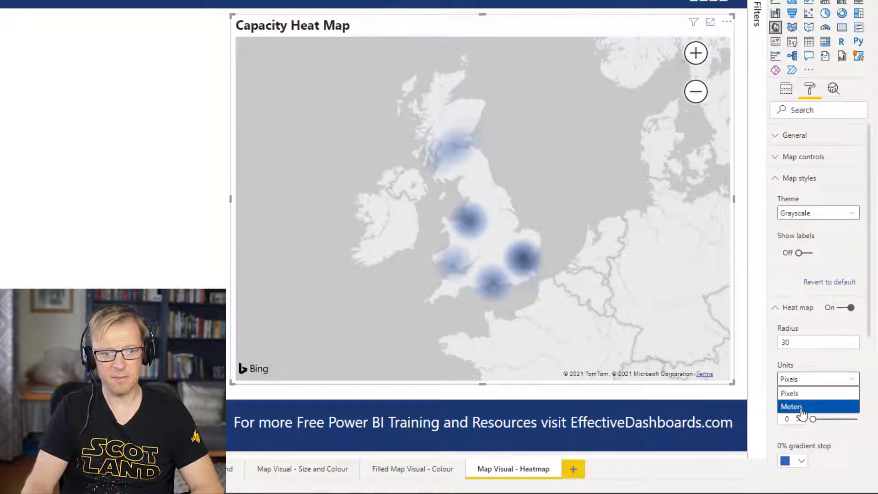
{"action": "left_click", "coordinate": [798, 407]}
{"action": "left_click", "coordinate": [783, 341]}
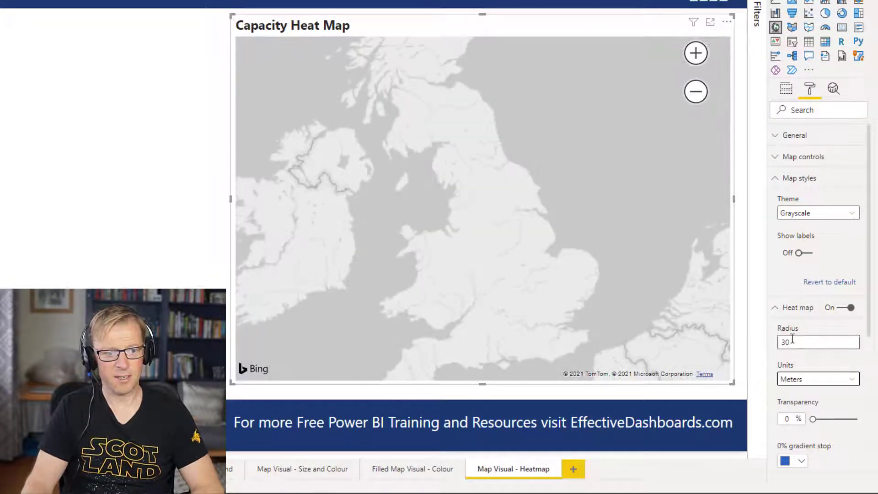
{"action": "double_click", "coordinate": [784, 342]}
{"action": "type", "text": "100000"}
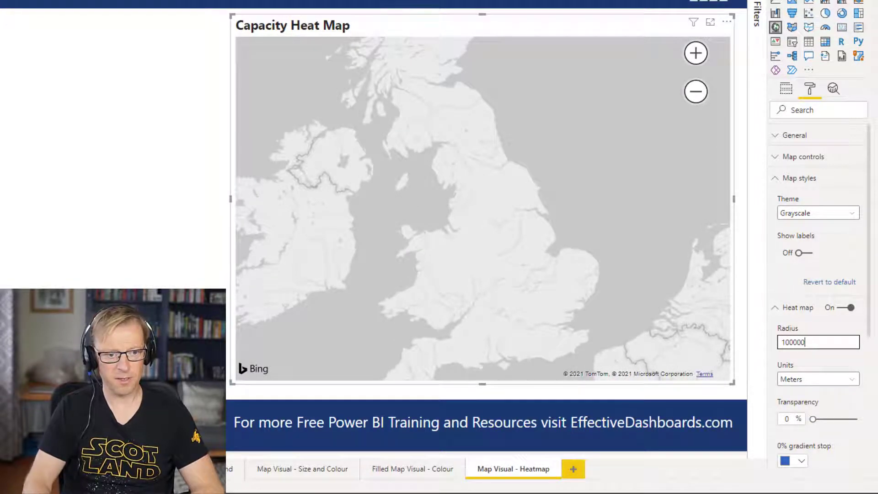
{"action": "key", "text": "Return"}
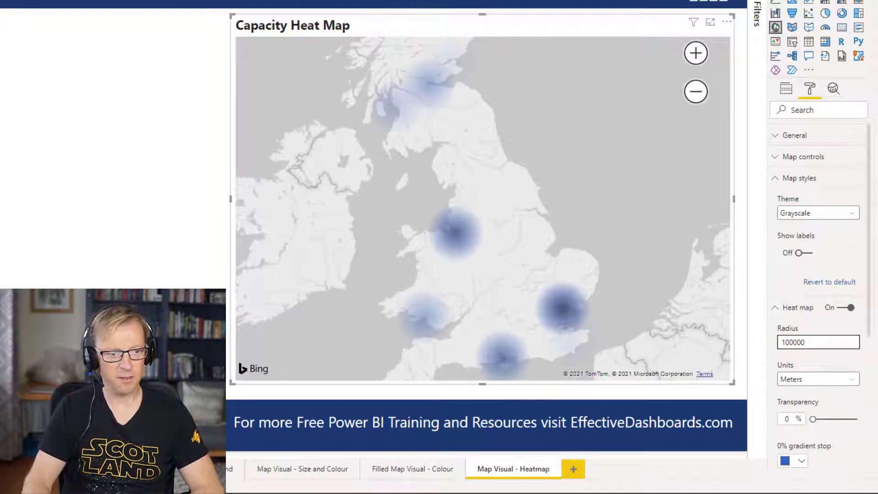
Zoom the heat map out two levels to compare the 100000-meter radius shading, and review the remaining heat map settings.
{"action": "left_click", "coordinate": [705, 99]}
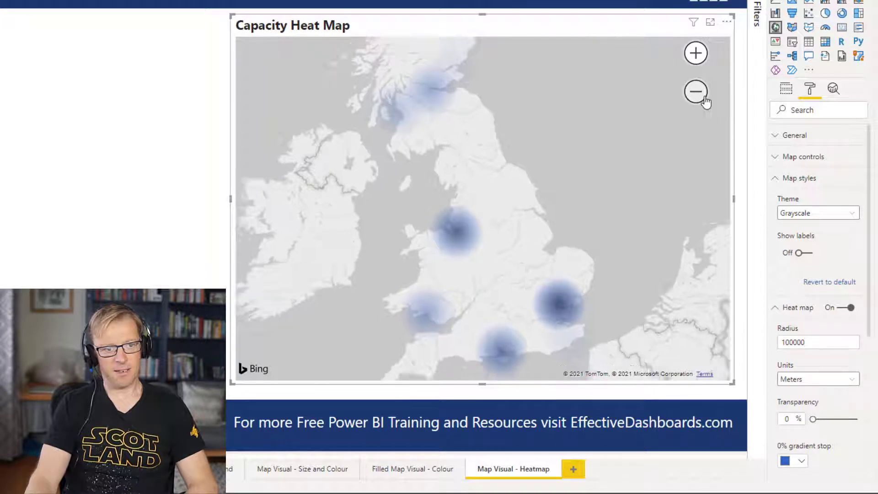
{"action": "left_click", "coordinate": [705, 100]}
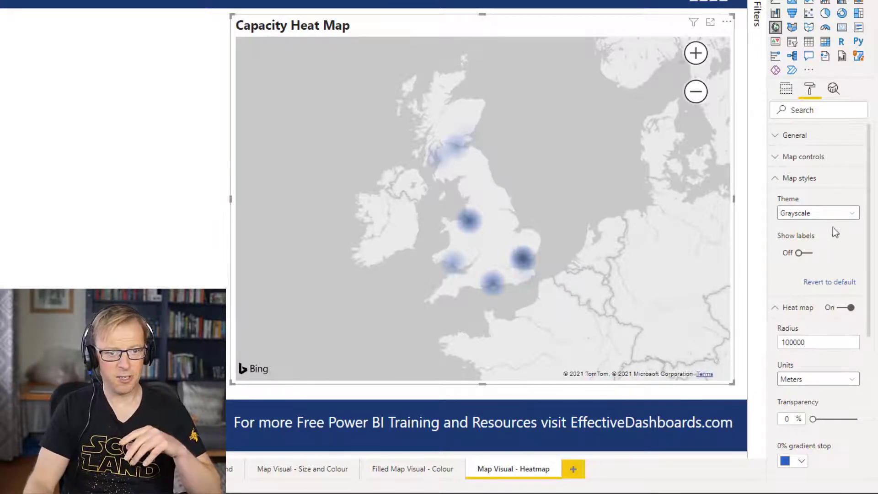
{"action": "scroll", "coordinate": [872, 265], "scroll_direction": "down", "scroll_amount": 4}
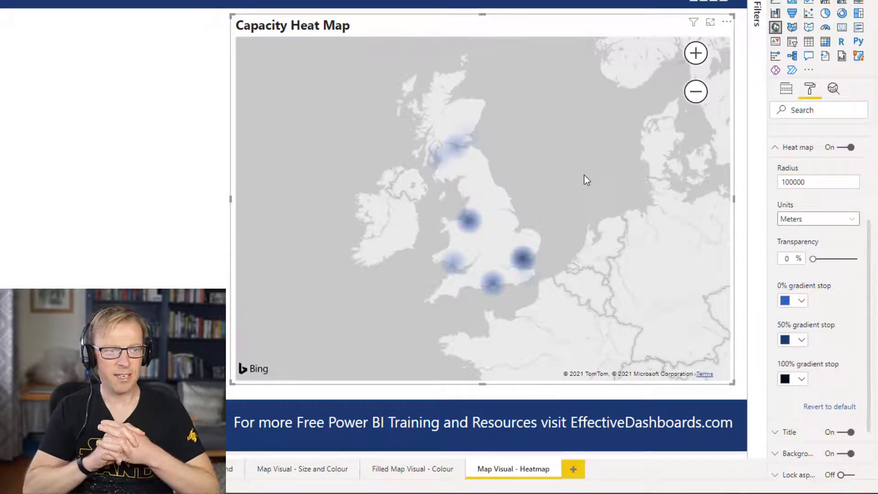
On the Map Visual - Size and Legend page, convert the backlog map to a stacked column chart and shrink it to under a third of its width.
{"action": "left_click", "coordinate": [231, 469]}
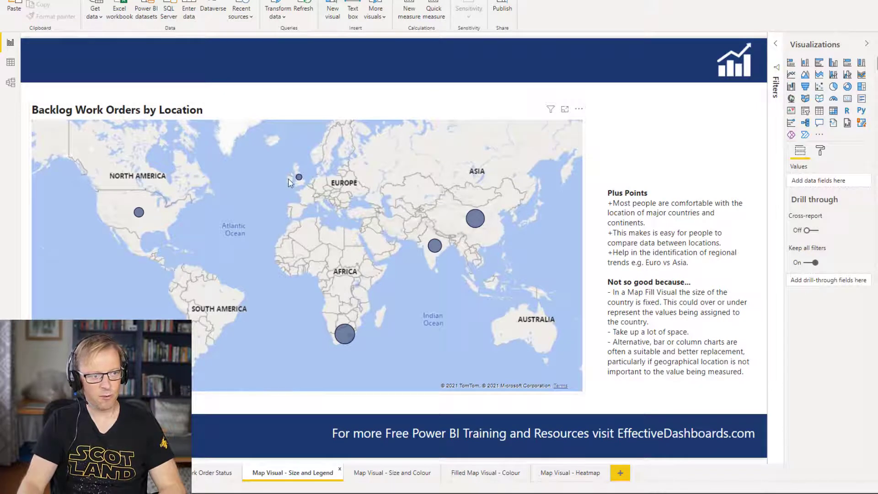
{"action": "left_click", "coordinate": [421, 115]}
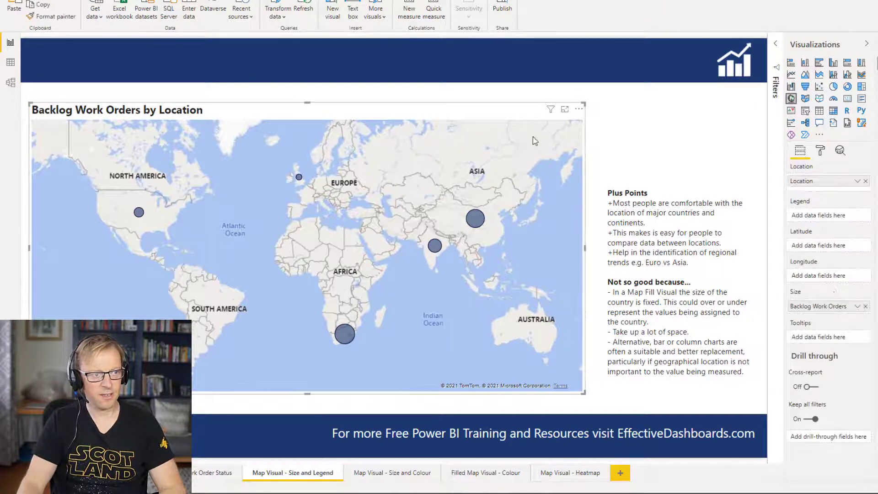
{"action": "left_click", "coordinate": [807, 63]}
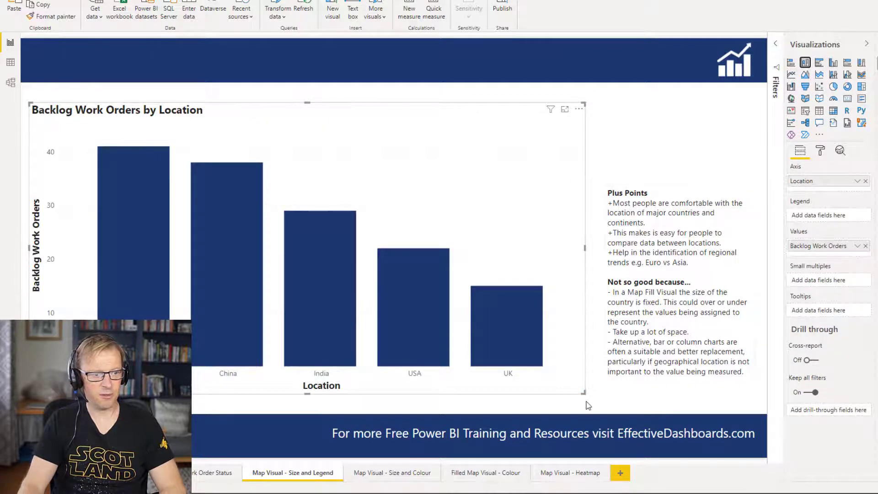
{"action": "left_click_drag", "start_coordinate": [584, 393], "coordinate": [188, 221]}
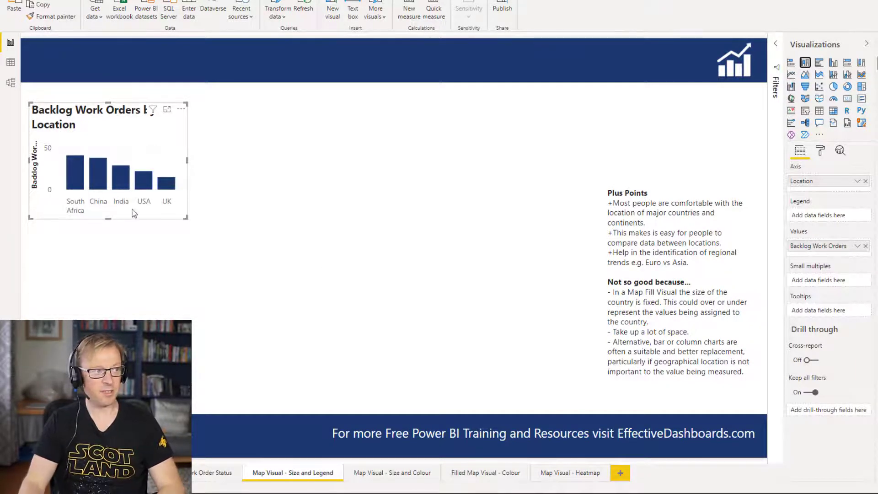
Change the small column chart into a wider clustered bar chart that fits all five locations, with data labels turned on.
{"action": "left_click", "coordinate": [819, 152]}
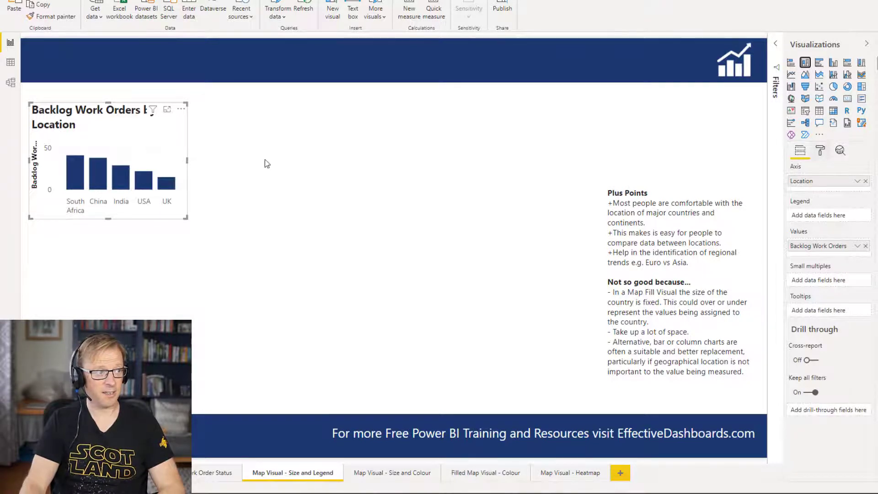
{"action": "mouse_move", "coordinate": [68, 173]}
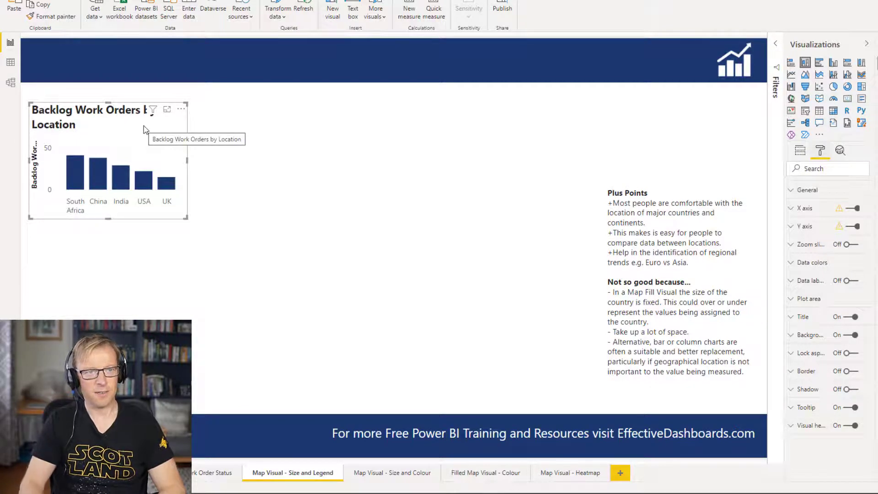
{"action": "left_click", "coordinate": [820, 63]}
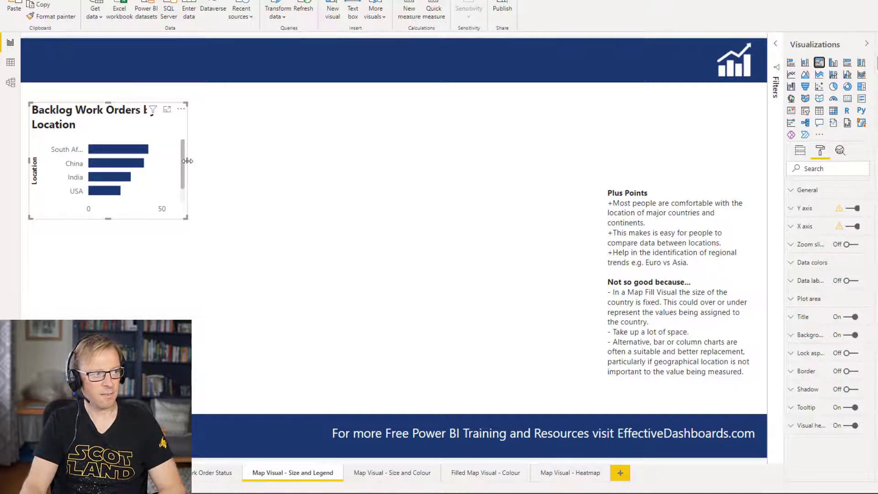
{"action": "left_click_drag", "start_coordinate": [187, 160], "coordinate": [270, 164]}
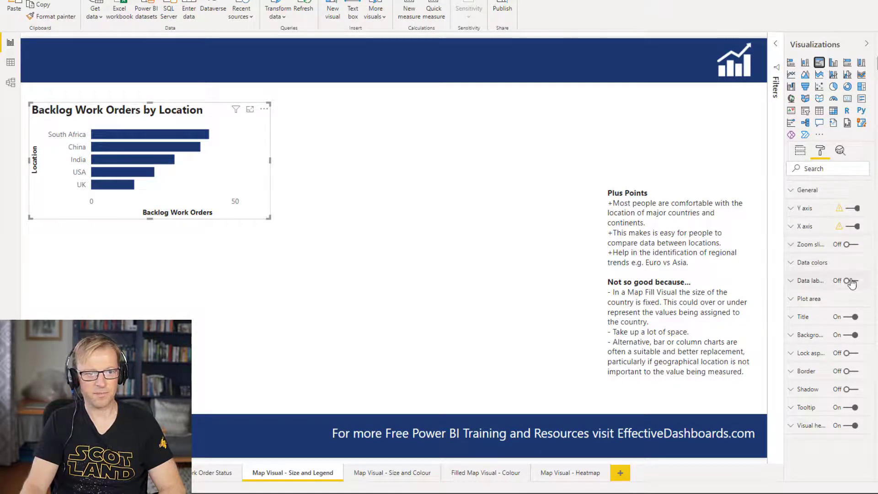
{"action": "key", "text": "space"}
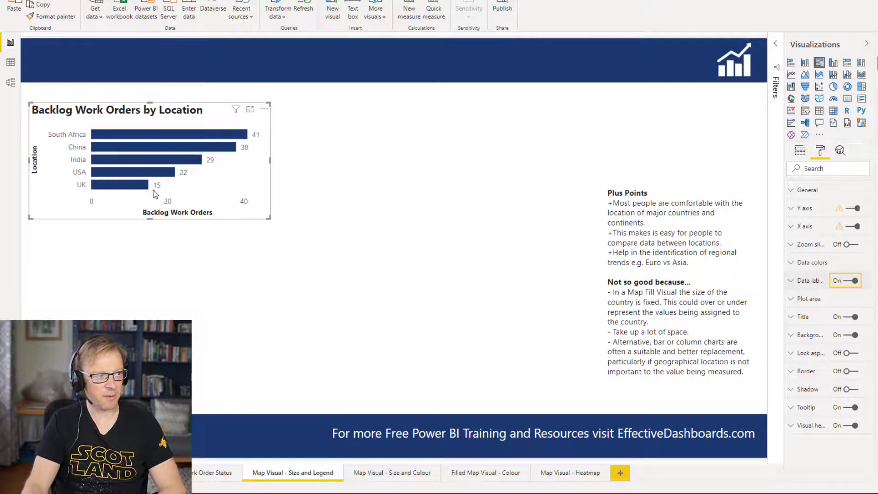